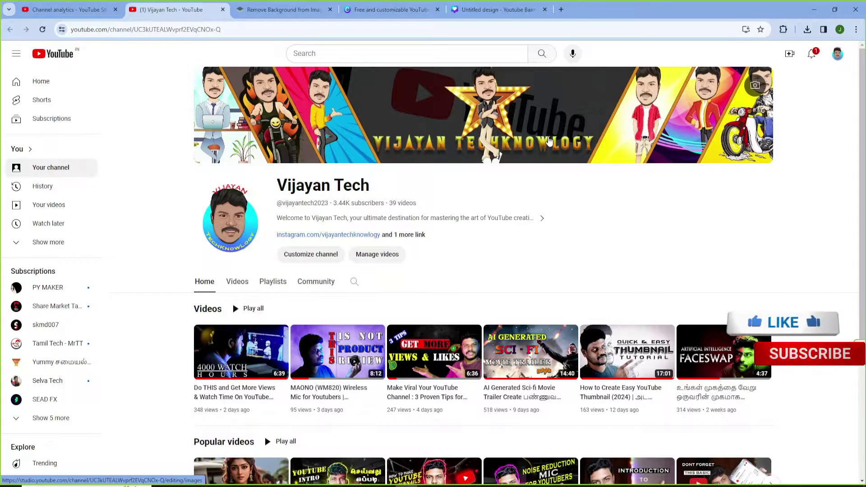
Switch to the Canva banner design and place vertical guides at about 505 and 2053 and horizontal guides at about 505 and 930.
key(ctrl+5)
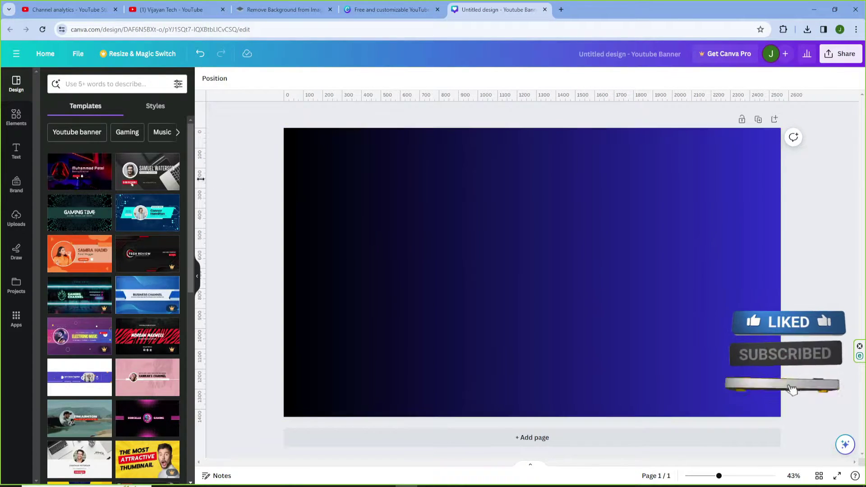
drag(202, 179, 385, 204)
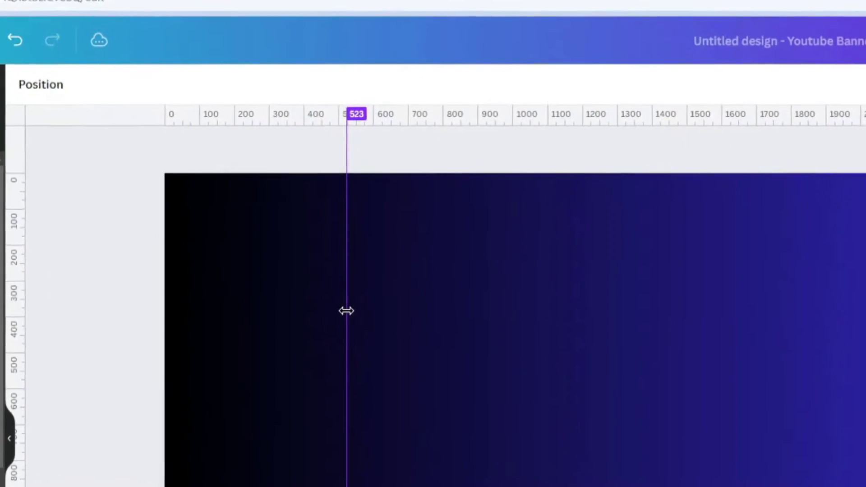
drag(347, 311, 683, 196)
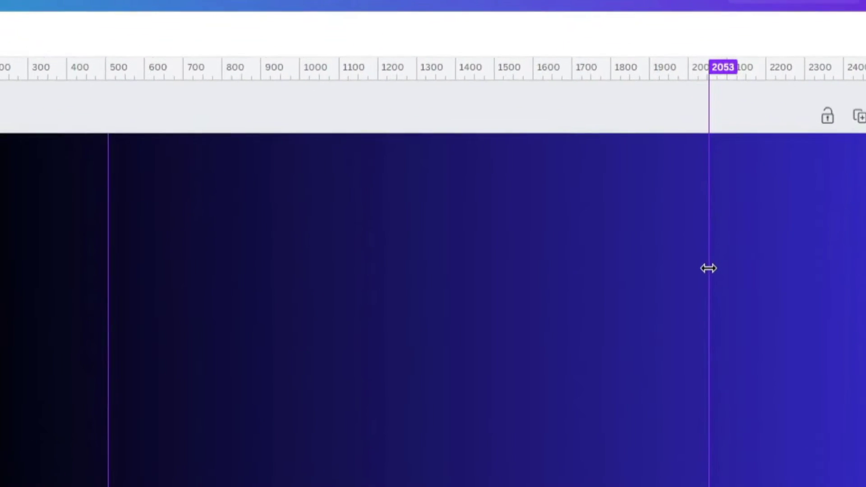
drag(708, 269, 708, 268)
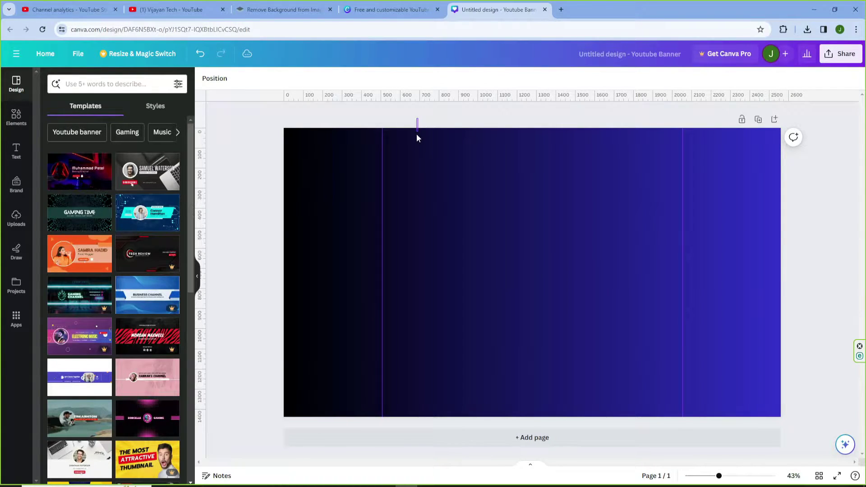
drag(435, 97, 440, 230)
drag(426, 95, 434, 315)
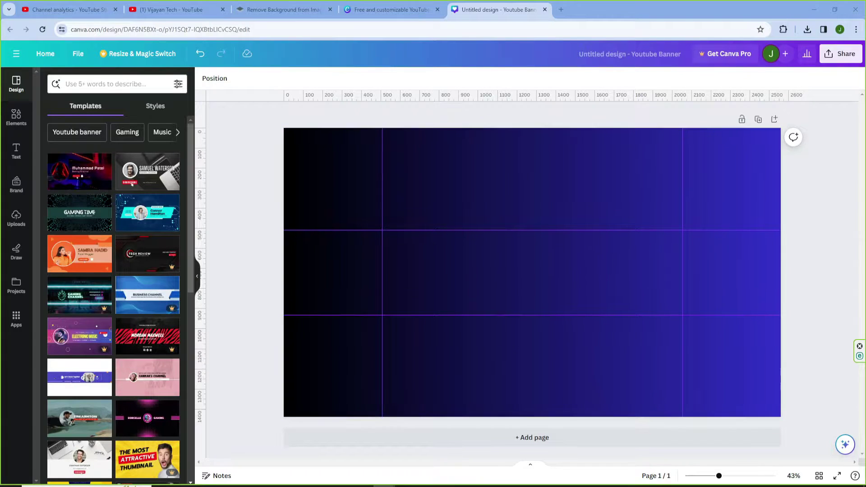
click(561, 9)
text(youtube.com)
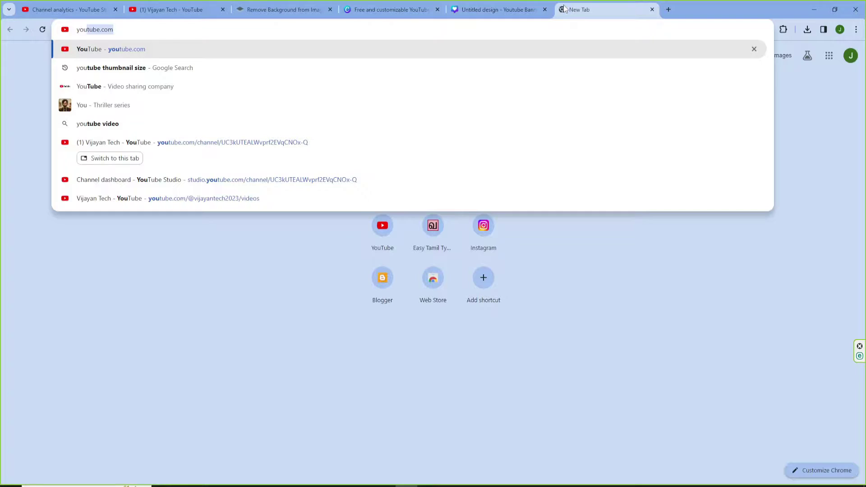
click(652, 10)
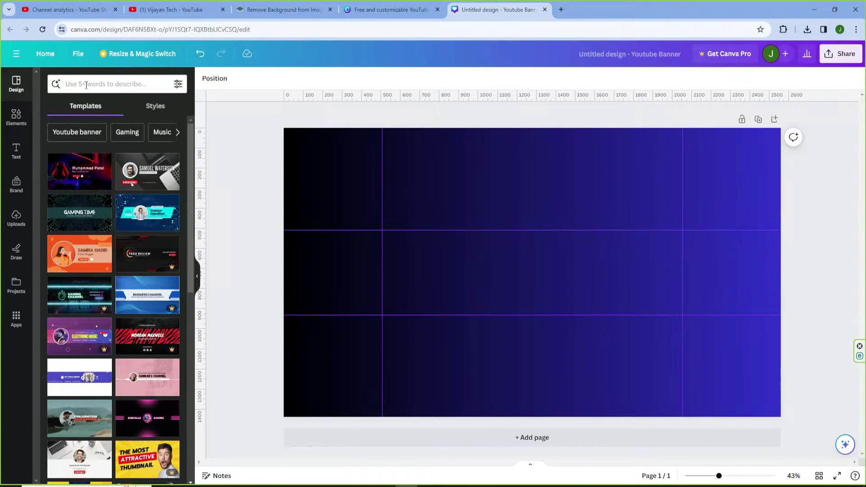
Search the elements for "youtube" graphics and add the white circular YouTube logo to the banner.
click(17, 117)
text(youtube)
key(Return)
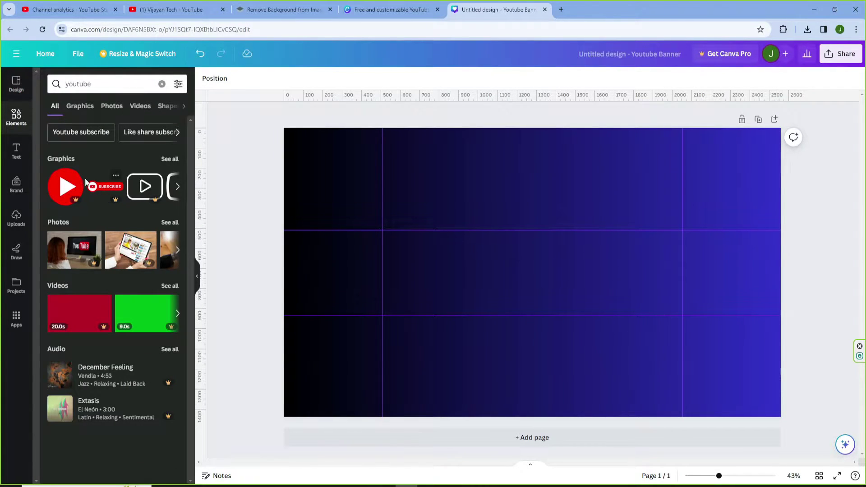
click(169, 159)
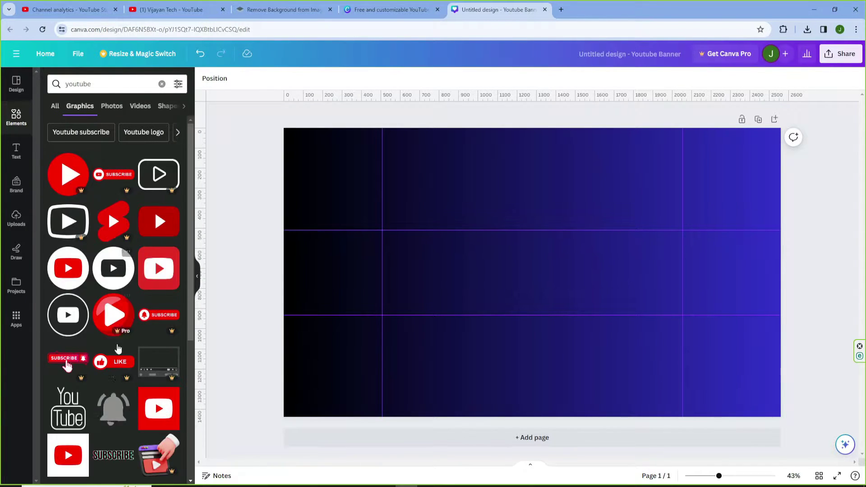
scroll(116, 315, down, 5)
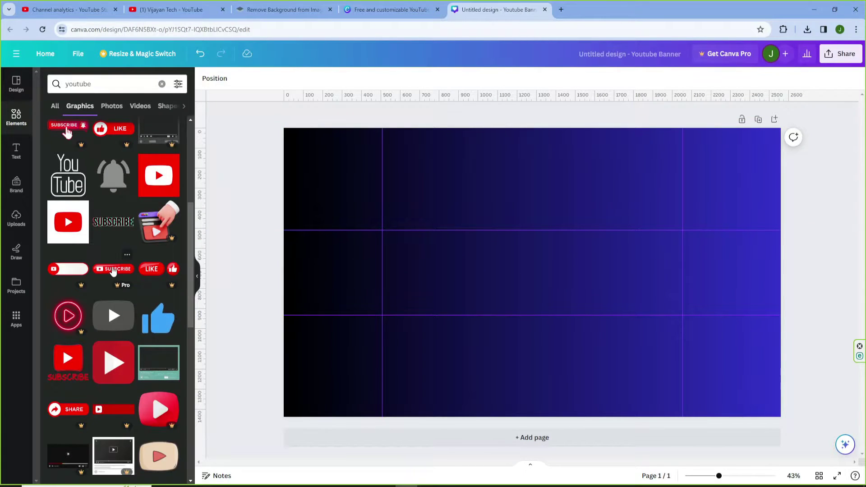
scroll(113, 269, down, 3)
scroll(113, 270, up, 8)
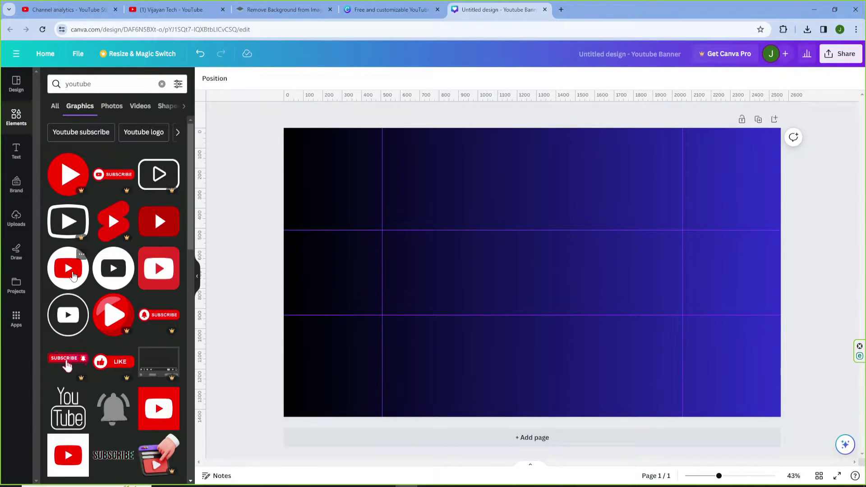
click(72, 275)
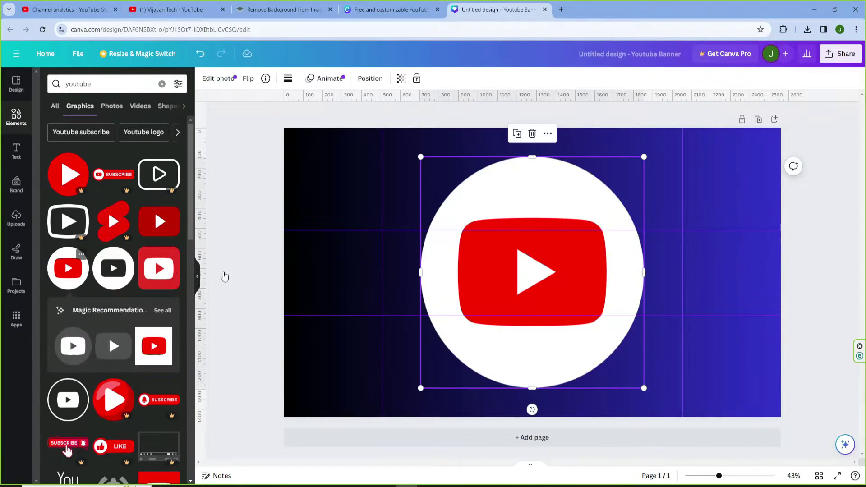
Shrink the YouTube logo to a small icon, tilt it counterclockwise and place it just inside the right guide in the middle band.
drag(643, 156, 450, 356)
drag(436, 410, 452, 405)
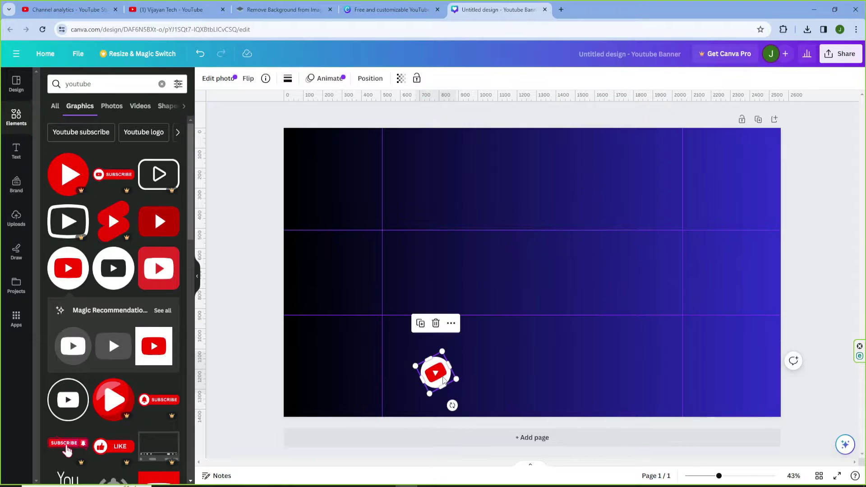
drag(439, 367, 668, 263)
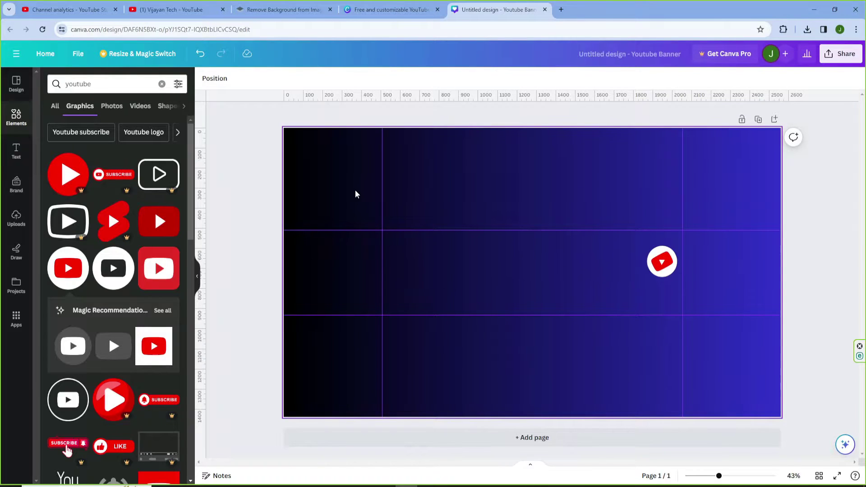
Add the "cold, smooth & tasty." font combination to the banner.
click(16, 153)
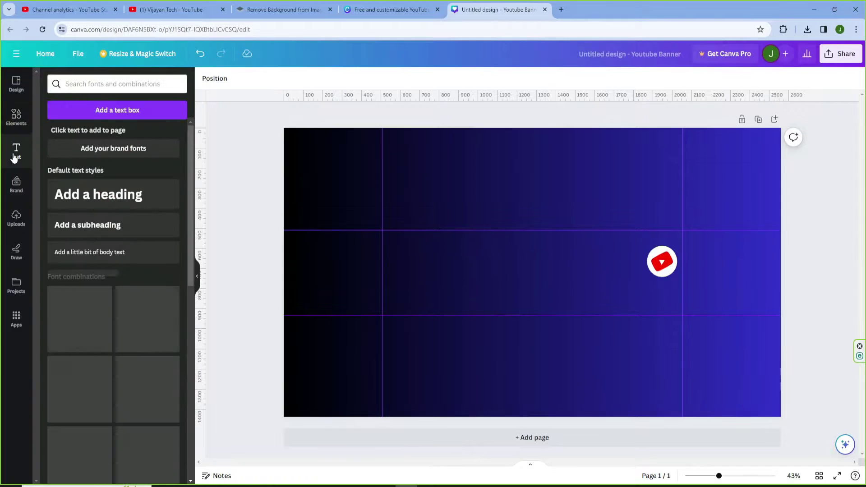
scroll(120, 328, down, 10)
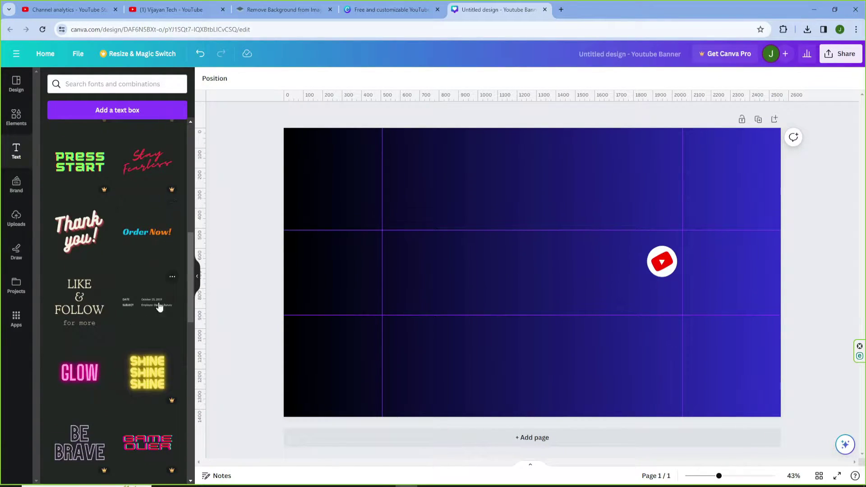
scroll(122, 311, down, 3)
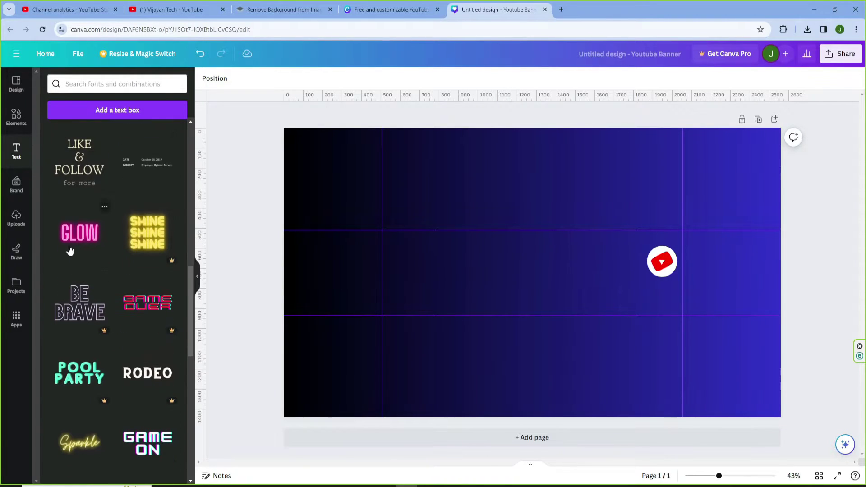
scroll(76, 238, up, 15)
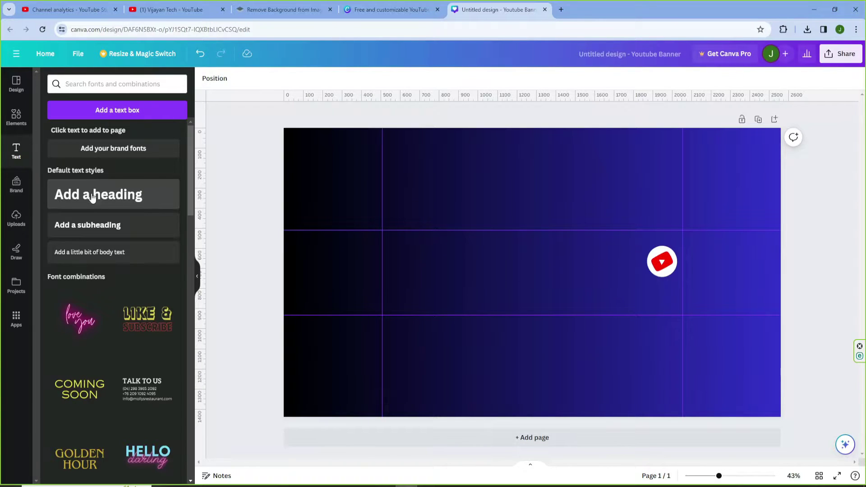
scroll(145, 271, down, 4)
scroll(98, 204, up, 4)
scroll(99, 277, down, 7)
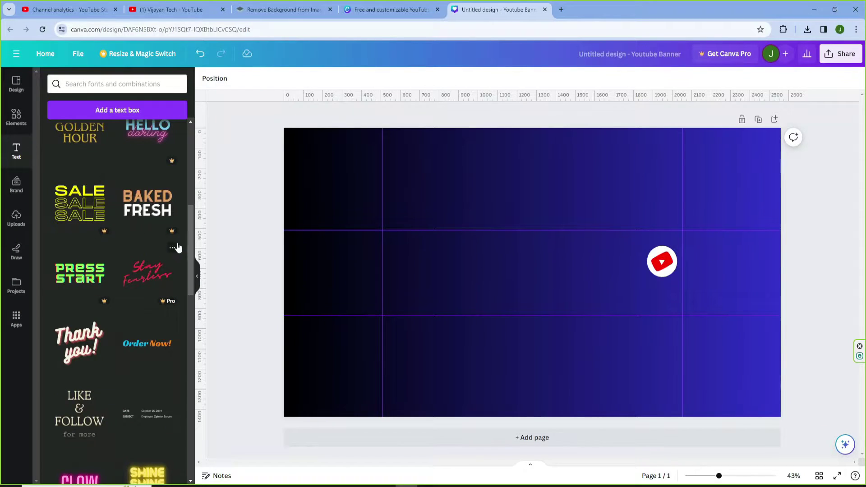
scroll(176, 249, down, 3)
scroll(146, 253, down, 3)
scroll(144, 262, down, 5)
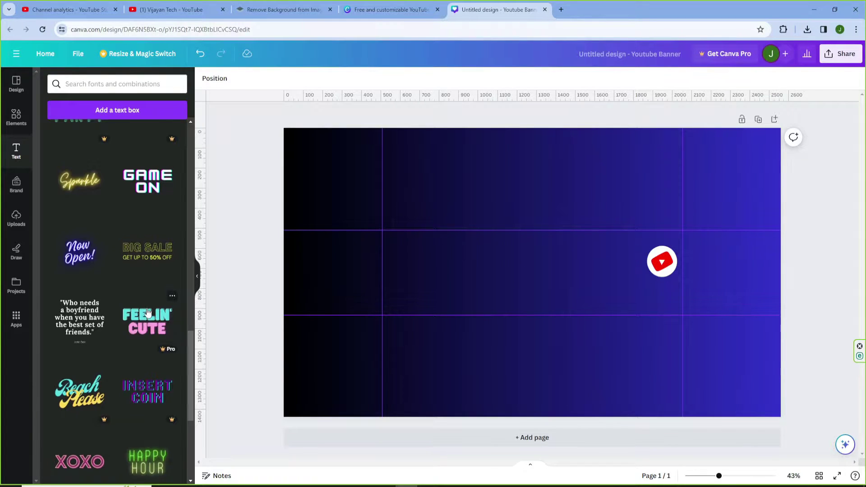
scroll(146, 311, down, 4)
scroll(146, 312, down, 3)
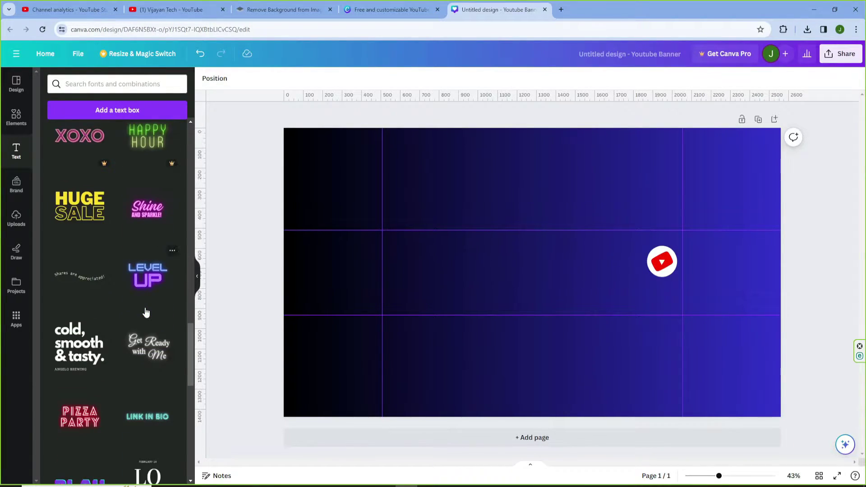
scroll(146, 312, down, 2)
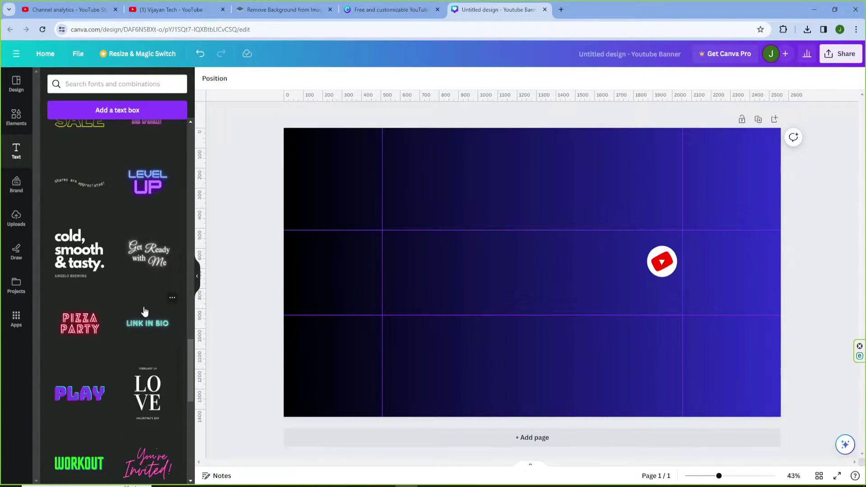
click(84, 258)
Replace the "cold, smooth & tasty." heading text with VIJAYAN TECH.
click(528, 266)
click(520, 267)
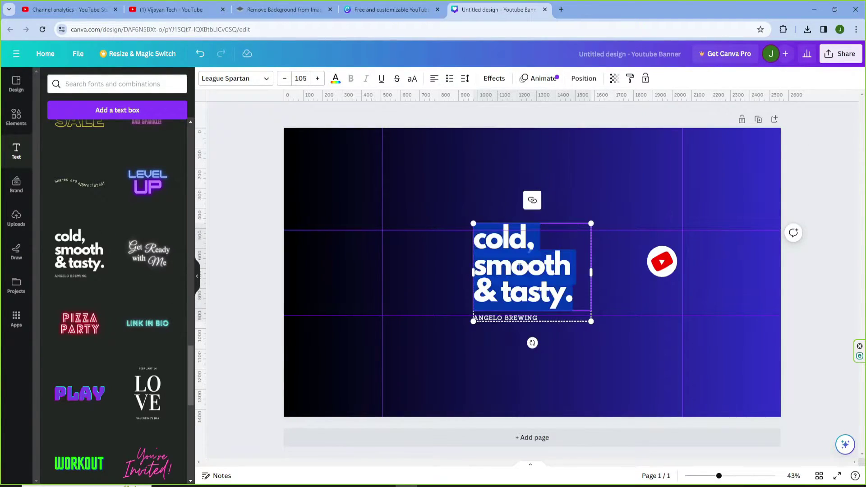
text(V)
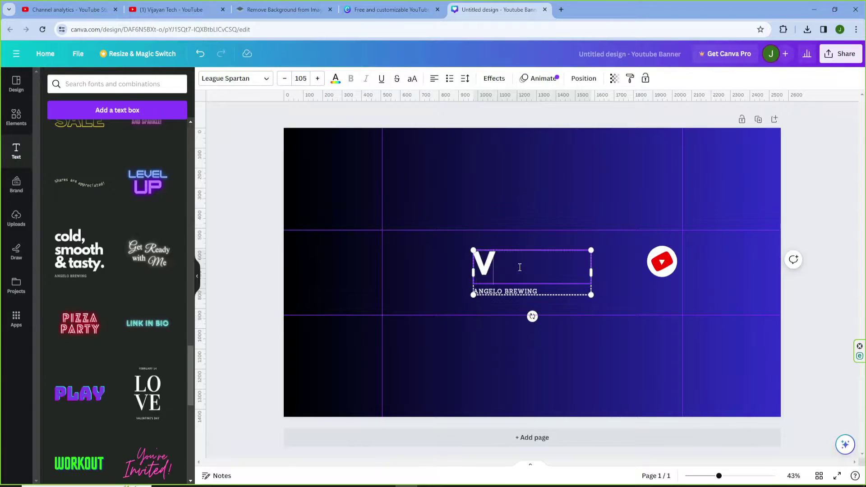
text(IJAYAN TECH)
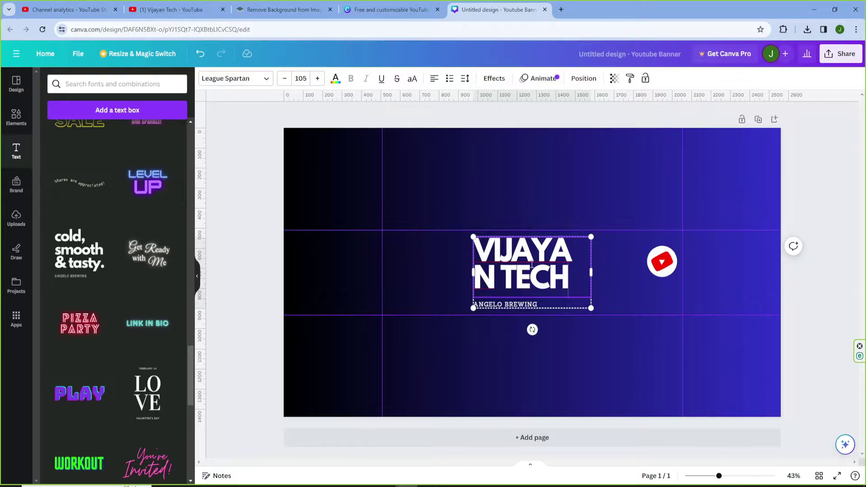
Widen the text group so the heading fits on one line, and center the group and its heading horizontally on the banner.
drag(473, 275, 388, 270)
click(834, 181)
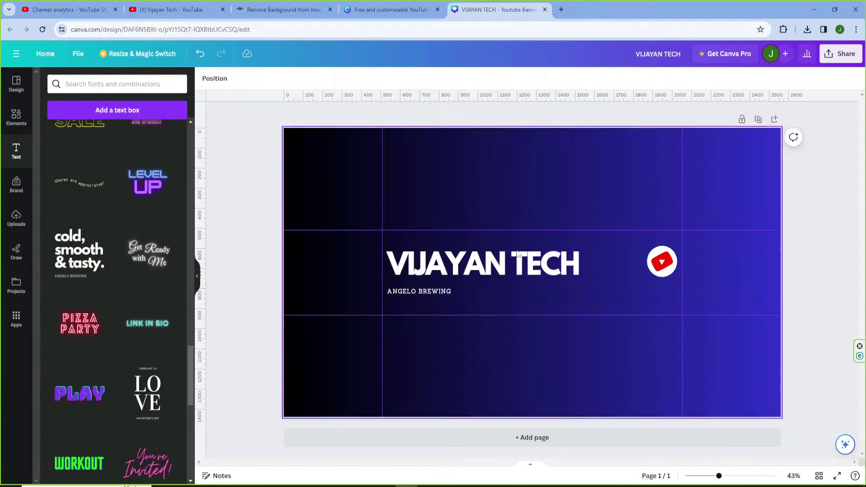
drag(499, 263, 554, 240)
click(440, 81)
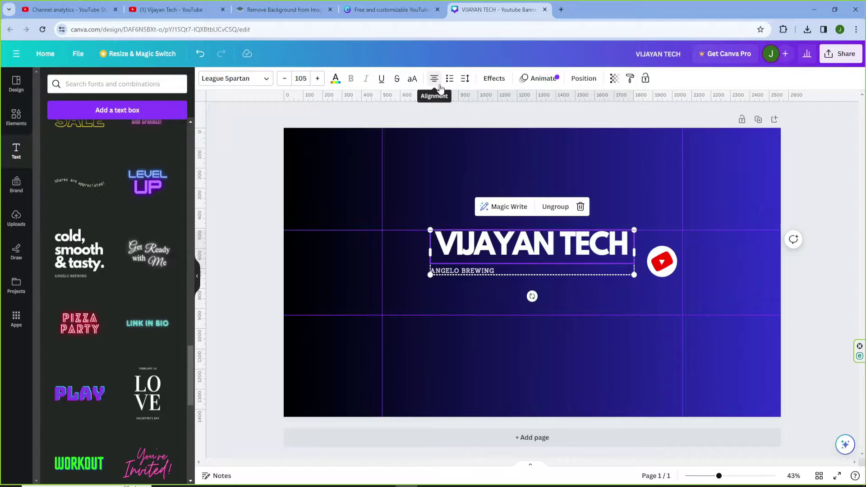
Replace the "ANGELO BREWING" line with "LEARN YOUTUBE WITH" plus the creator's name, center-aligned and without list numbering.
double_click(490, 270)
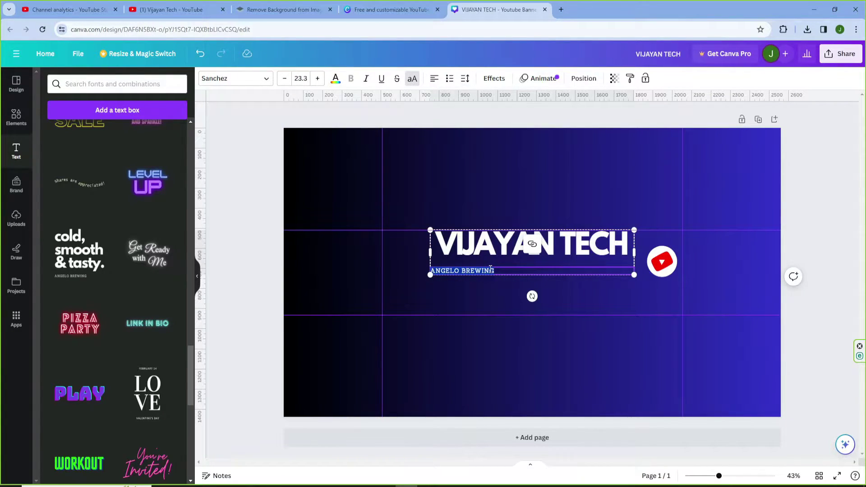
drag(495, 269, 436, 269)
text(LEARN YOUTUBE WITH VIJAYAN)
click(450, 78)
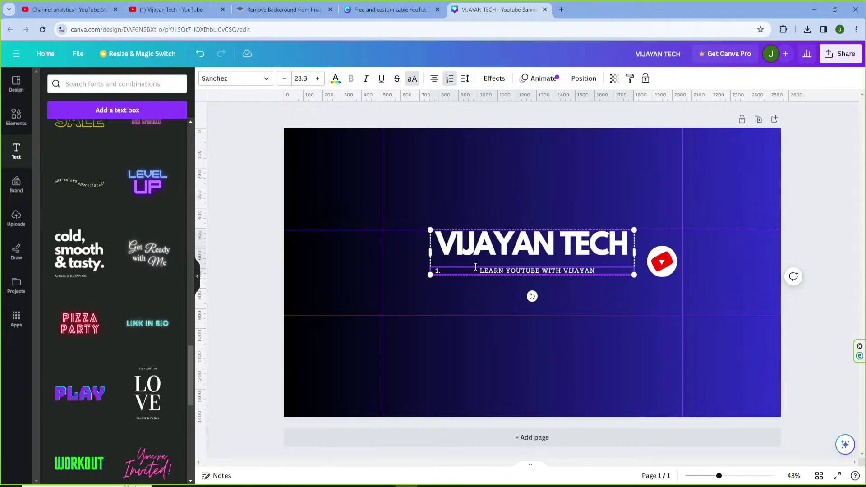
click(450, 78)
Increase the font size of the whole tagline until it spans nearly the full width of the text box.
key(ctrl+a)
click(318, 78)
click(318, 78)
click(318, 78)
click(318, 78)
click(318, 79)
click(318, 79)
click(318, 79)
click(318, 78)
click(318, 78)
click(318, 79)
click(318, 79)
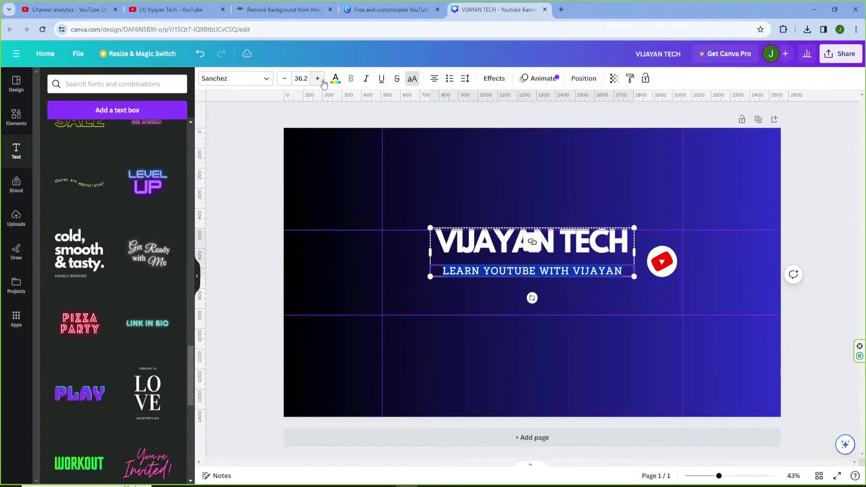
click(318, 78)
click(318, 79)
click(318, 78)
Move the heading and tagline group down to the middle of the area between the horizontal guides.
click(536, 271)
click(547, 245)
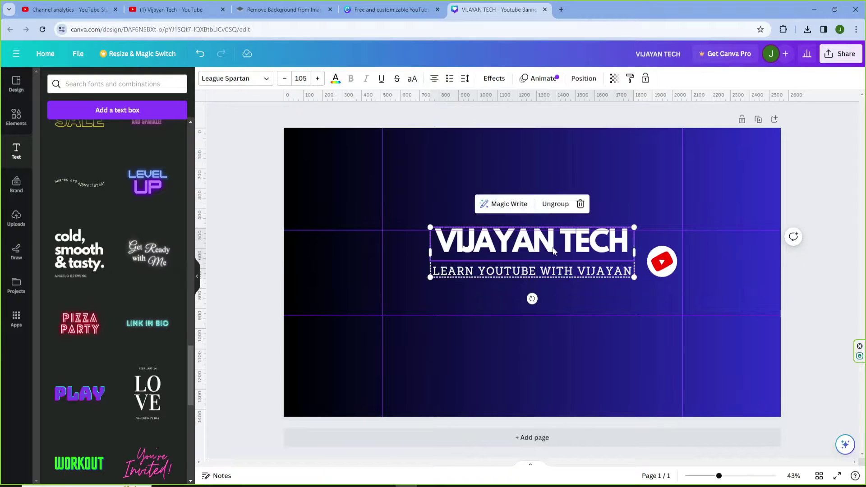
drag(547, 245, 547, 258)
Try the League Gothic and Roboto fonts on the channel name heading and look through the handwriting fonts.
drag(625, 253, 434, 255)
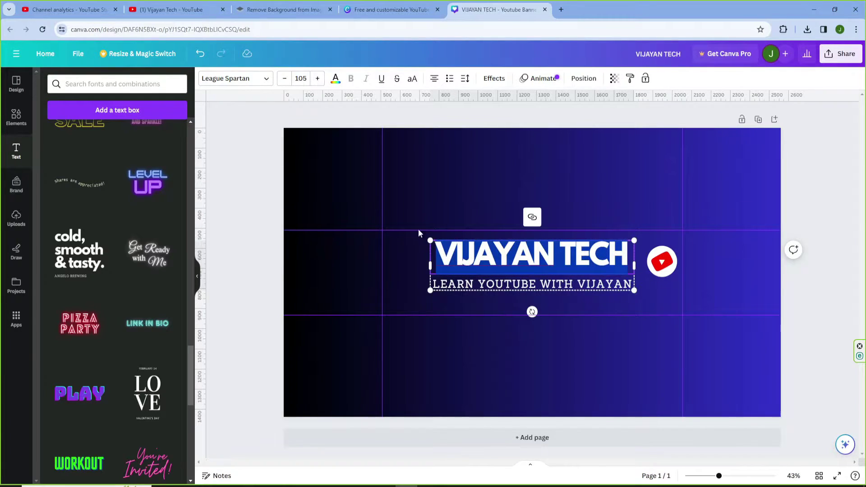
click(268, 83)
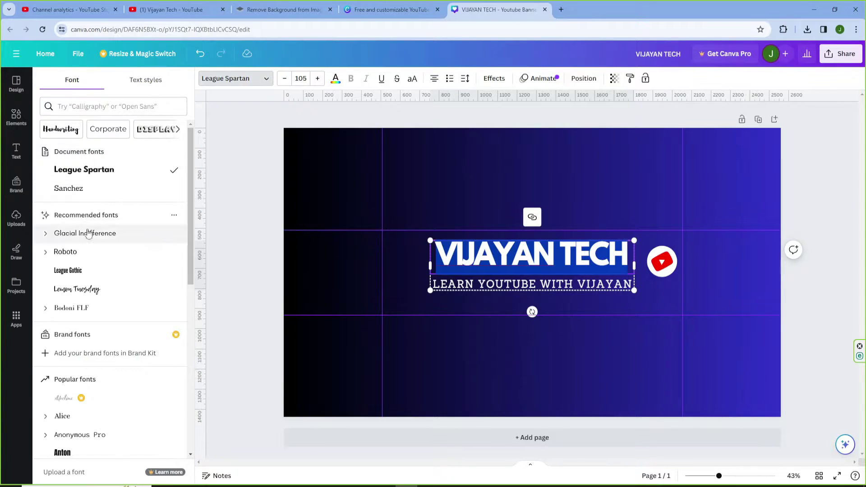
click(91, 270)
click(90, 252)
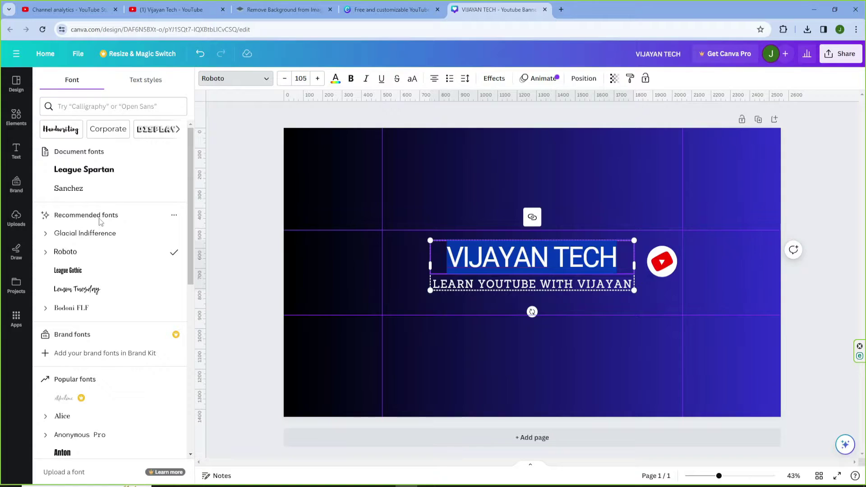
click(66, 130)
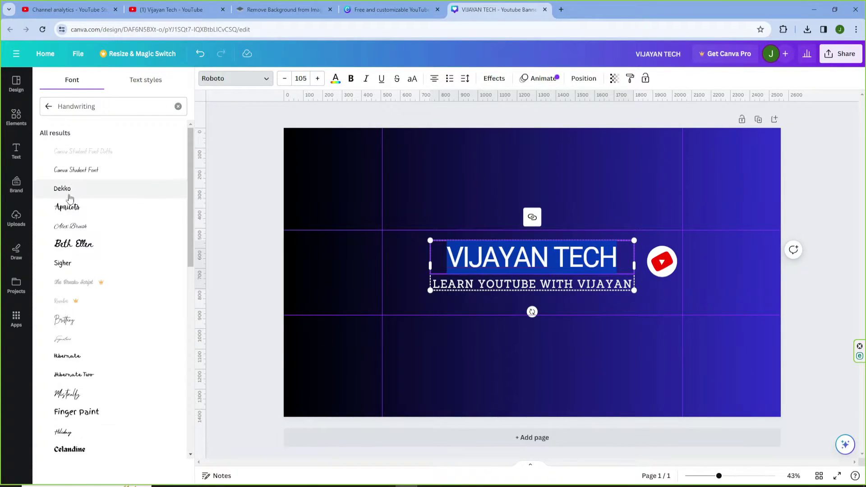
click(117, 111)
click(48, 106)
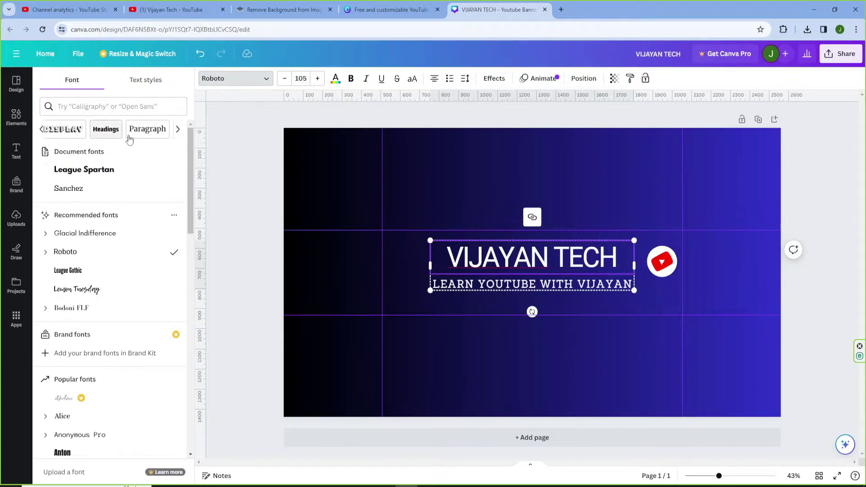
Apply the Hussar Bold font from the bold category to the channel name heading and widen its text box to fit on one line.
click(177, 129)
click(179, 131)
click(85, 131)
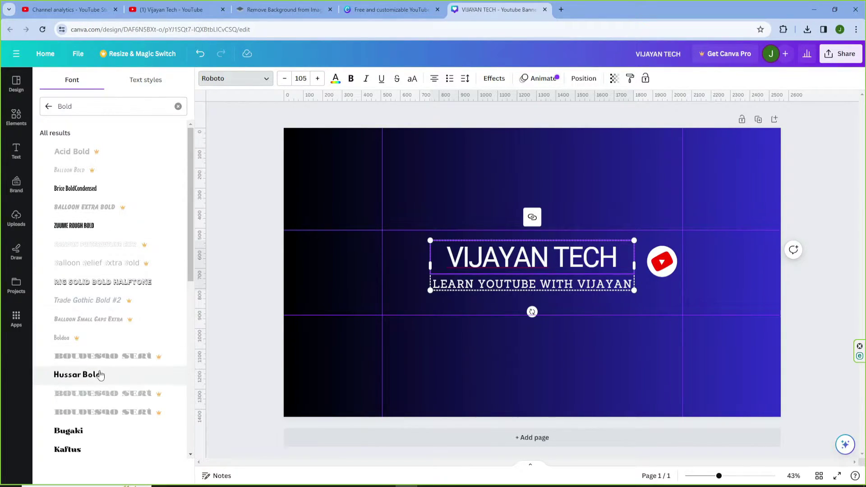
click(78, 374)
drag(430, 267, 418, 267)
click(752, 199)
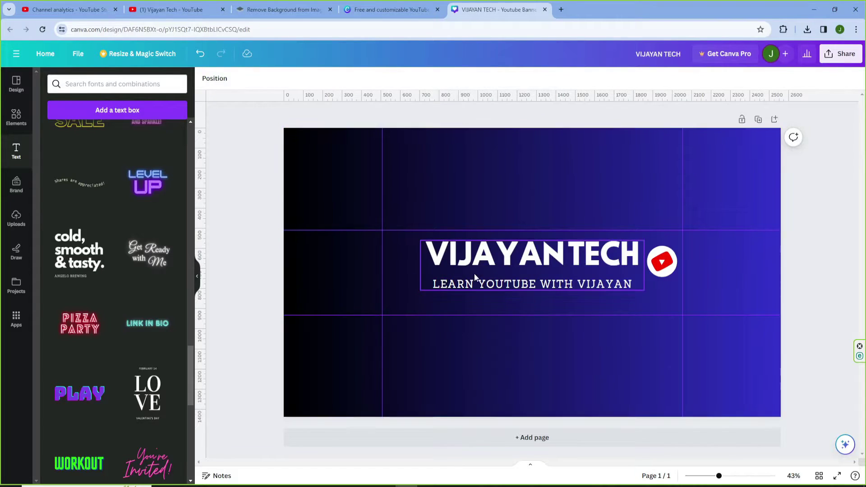
Delete the YouTube logo beside the channel name.
drag(658, 270, 659, 251)
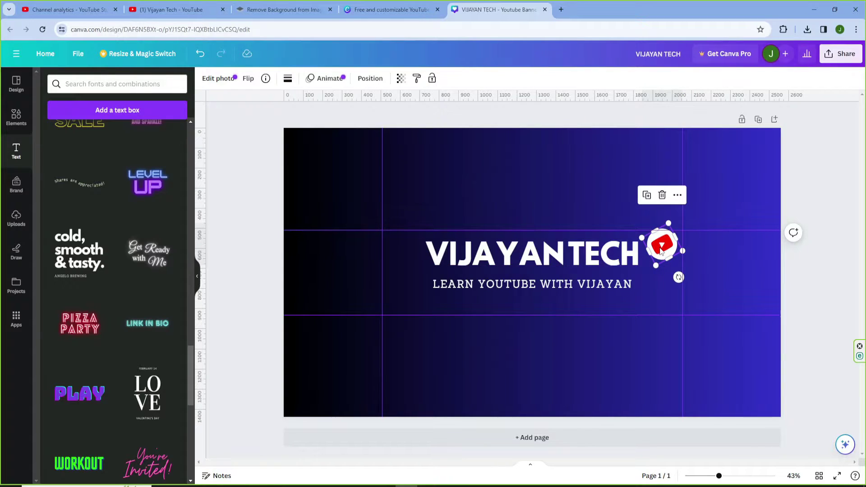
key(Delete)
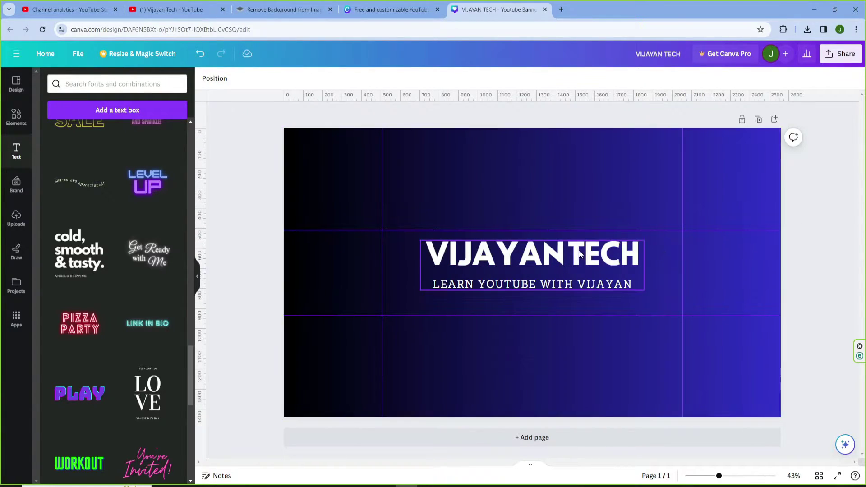
Move the heading and tagline group into the upper-right corner of the guide area and right-align both lines.
drag(631, 255, 632, 249)
drag(492, 262, 454, 256)
click(434, 79)
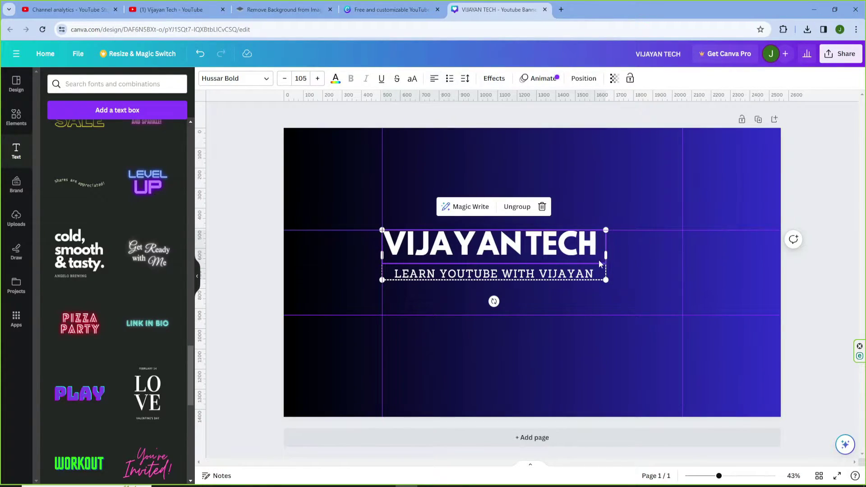
click(434, 79)
drag(537, 241, 614, 241)
click(434, 79)
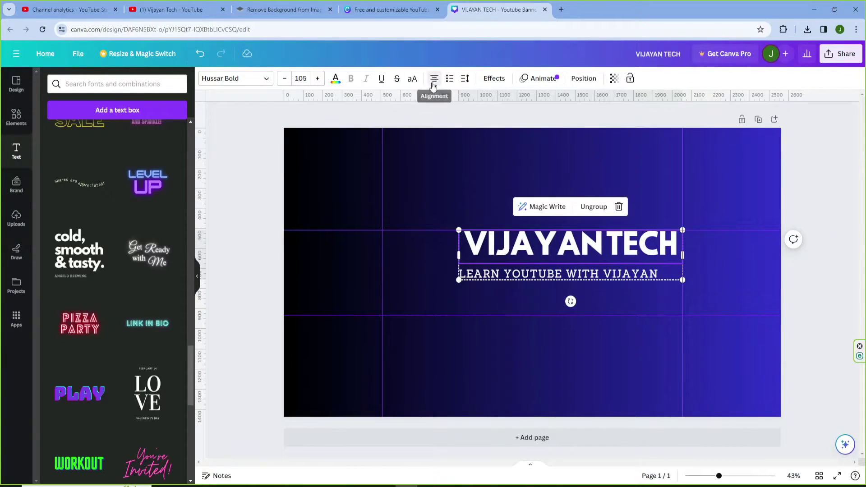
click(433, 84)
click(244, 304)
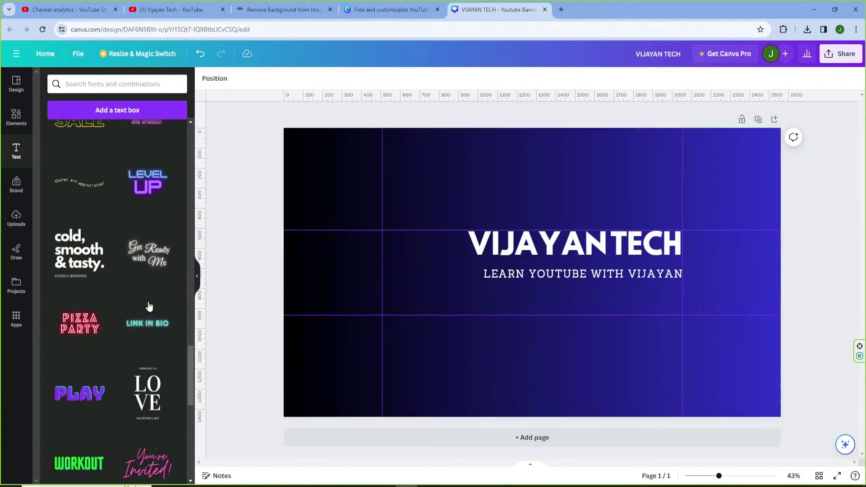
Upload the cut-out photo of the pointing man and place it on the banner beside the text.
click(16, 221)
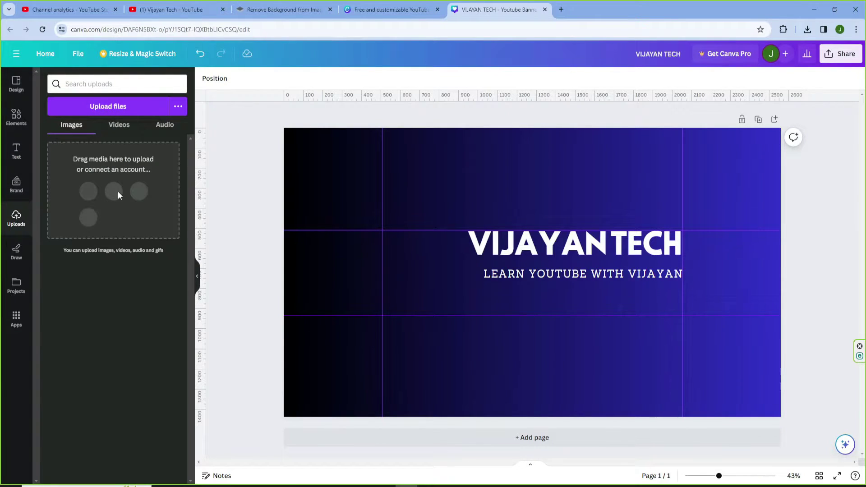
drag(865, 253, 87, 217)
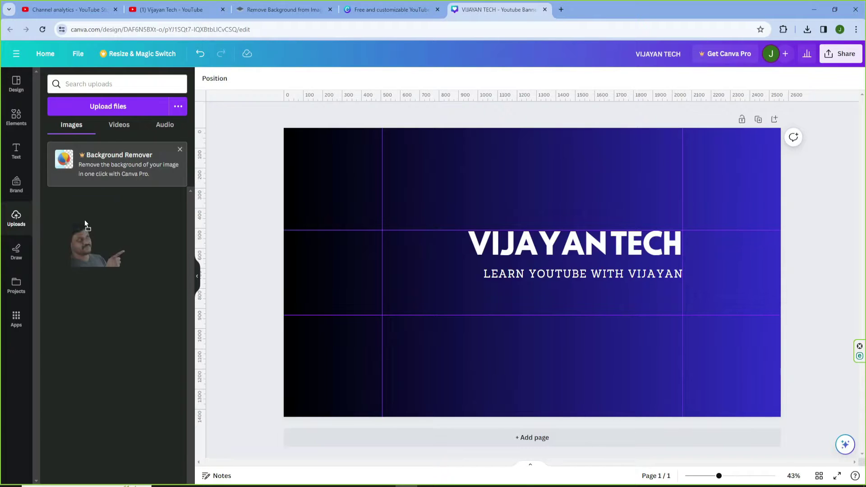
click(59, 205)
drag(62, 208, 437, 220)
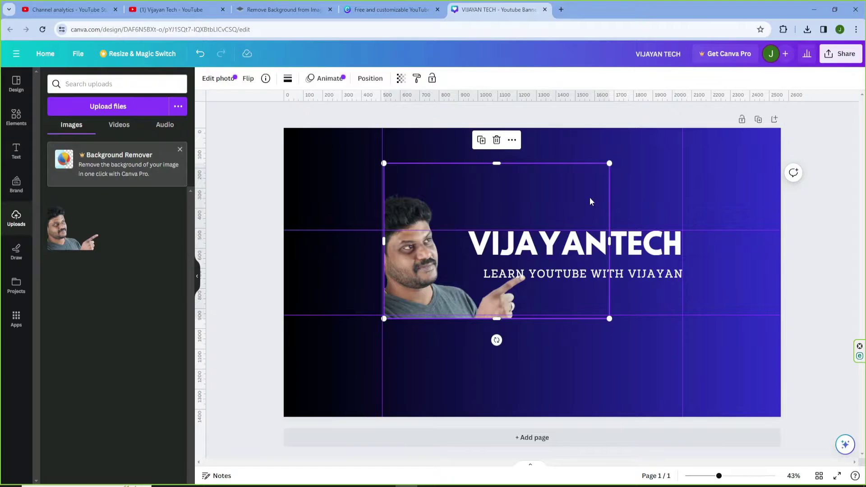
Shrink the portrait photo to roughly the height of the guide area and snap it to the area's lower-left corner.
drag(609, 164, 527, 220)
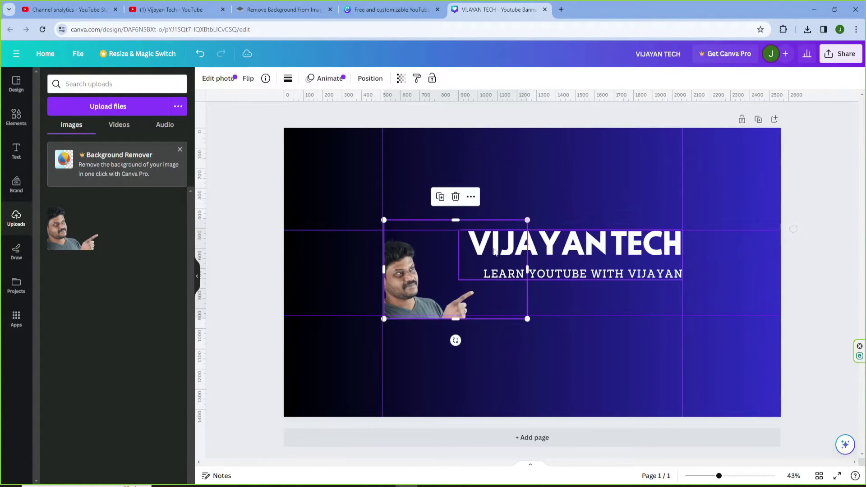
drag(409, 282, 409, 276)
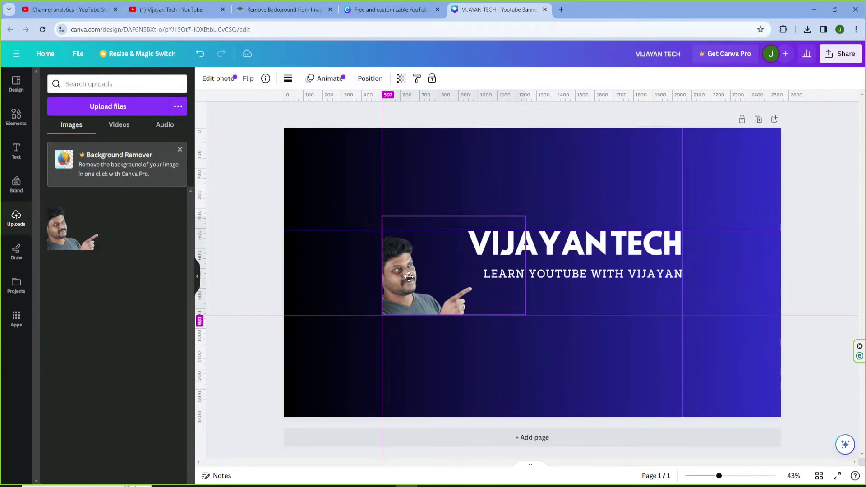
click(813, 265)
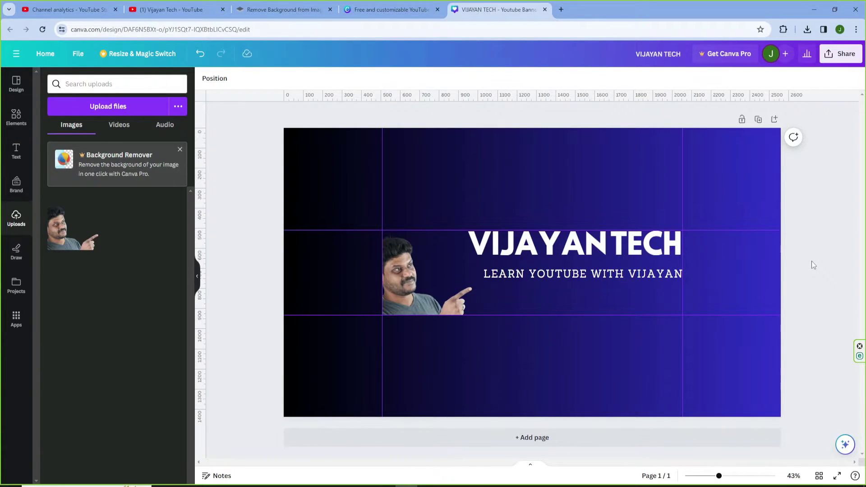
Try the Fresco, Belvedere, Flint, Bali and Capri filters on the portrait photo, and set the filter back to None.
click(415, 295)
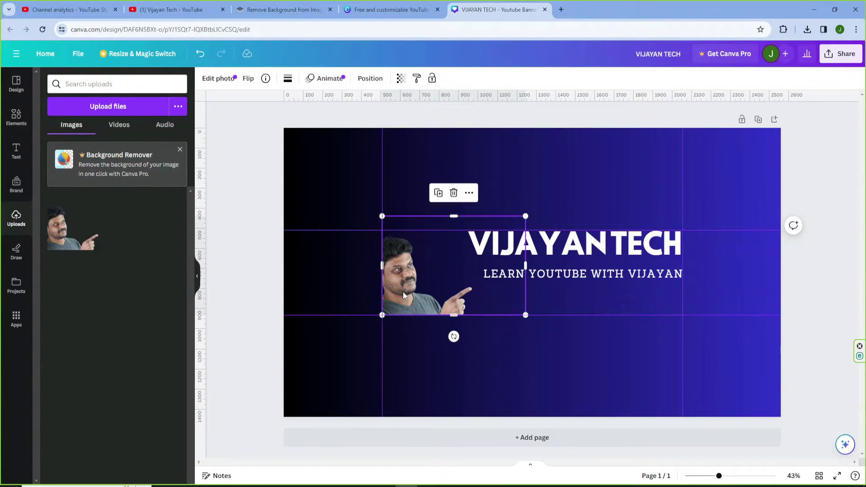
click(221, 79)
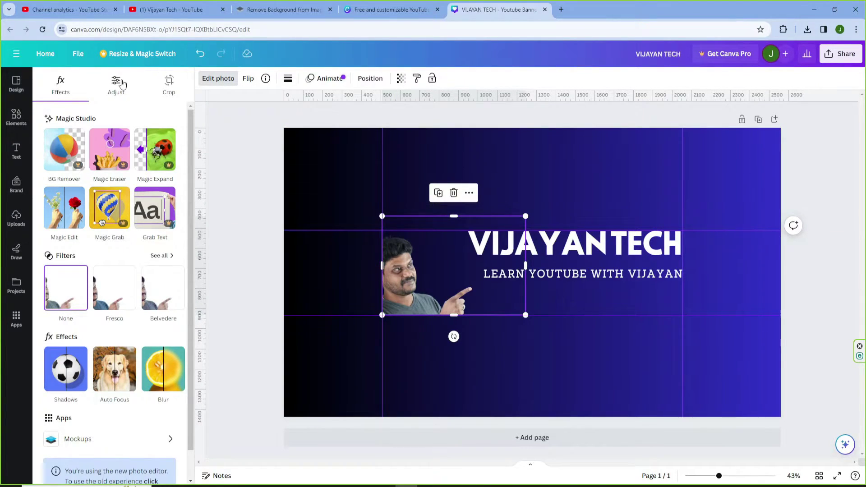
click(159, 256)
scroll(116, 225, down, 4)
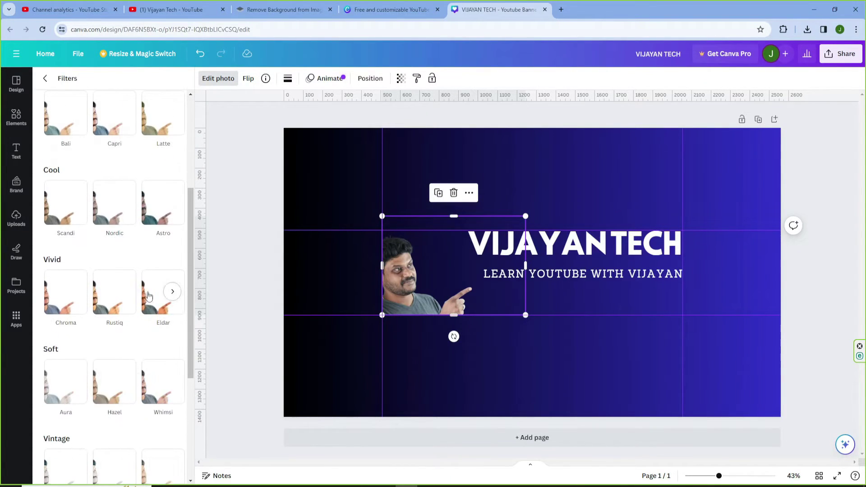
scroll(140, 287, down, 4)
scroll(44, 185, up, 8)
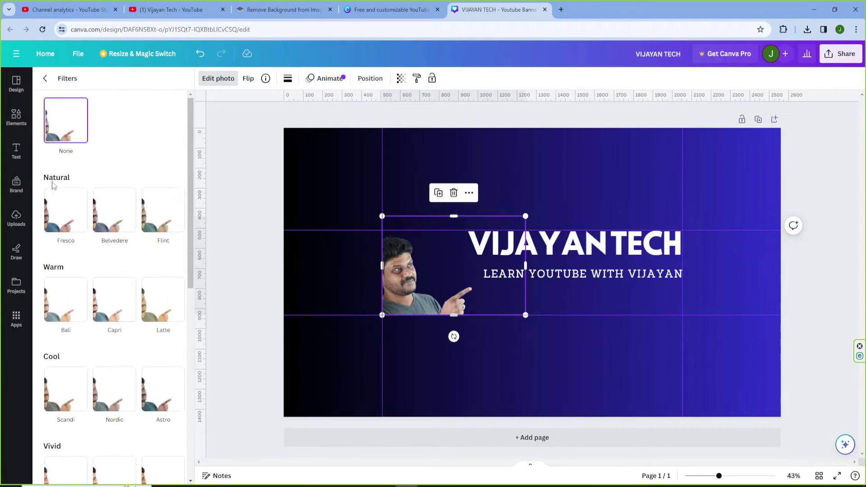
click(62, 210)
click(125, 215)
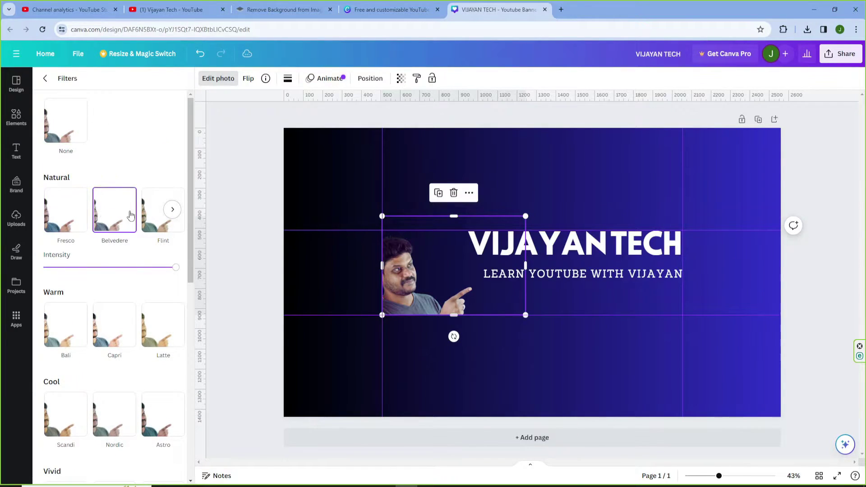
click(156, 212)
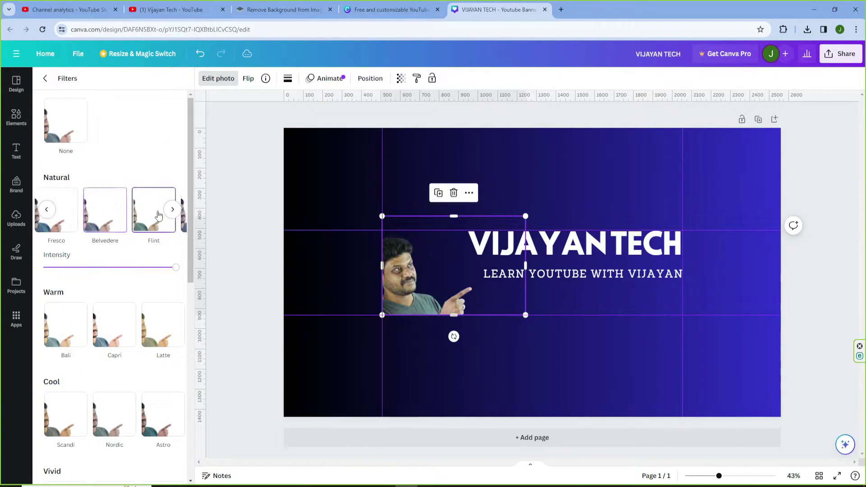
click(64, 324)
click(104, 321)
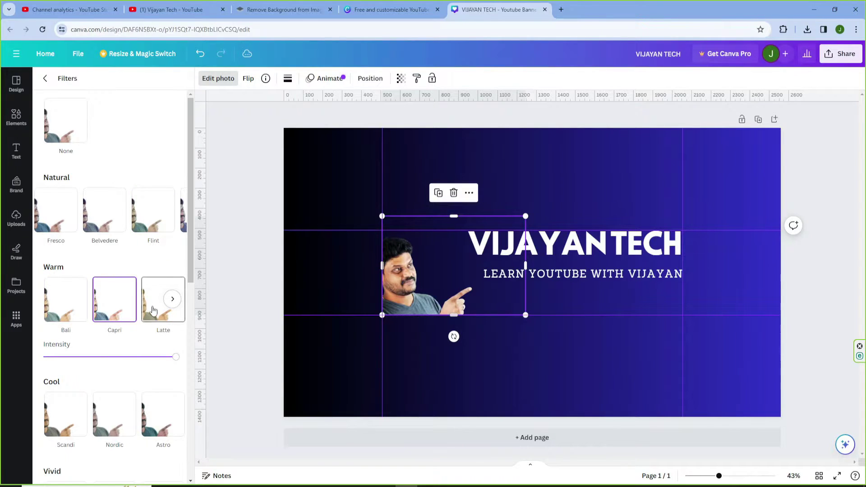
click(67, 128)
click(47, 81)
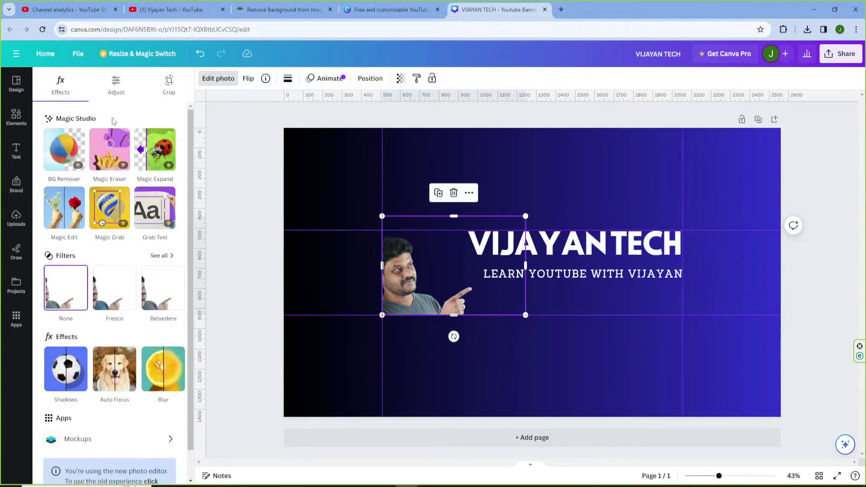
Adjust the portrait photo's white balance with temperature -16 and tint 8.
click(116, 88)
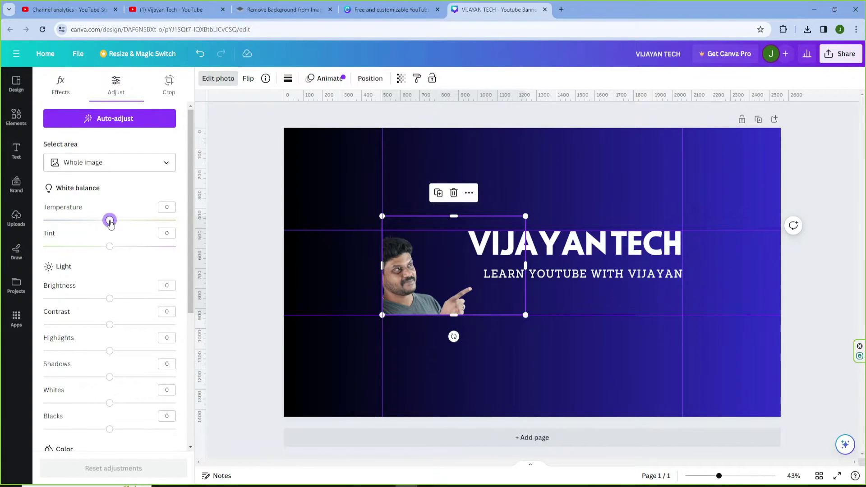
drag(107, 223, 99, 221)
drag(110, 246, 115, 248)
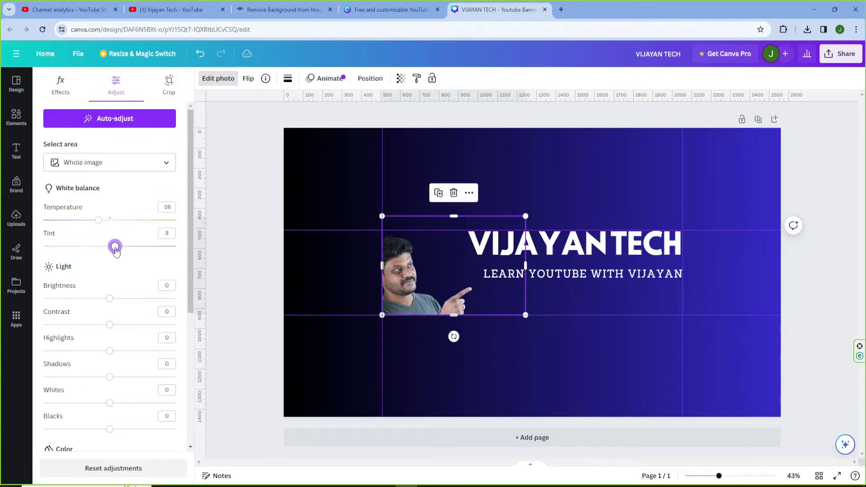
Set the portrait's light adjustments to brightness 14, contrast 29, highlights 15, shadows -21, whites 29 and blacks 38.
drag(109, 302, 98, 377)
scroll(96, 360, down, 5)
mouse_move(110, 180)
mouse_down()
mouse_move(133, 181)
mouse_move(83, 207)
mouse_move(118, 207)
mouse_move(136, 217)
mouse_up()
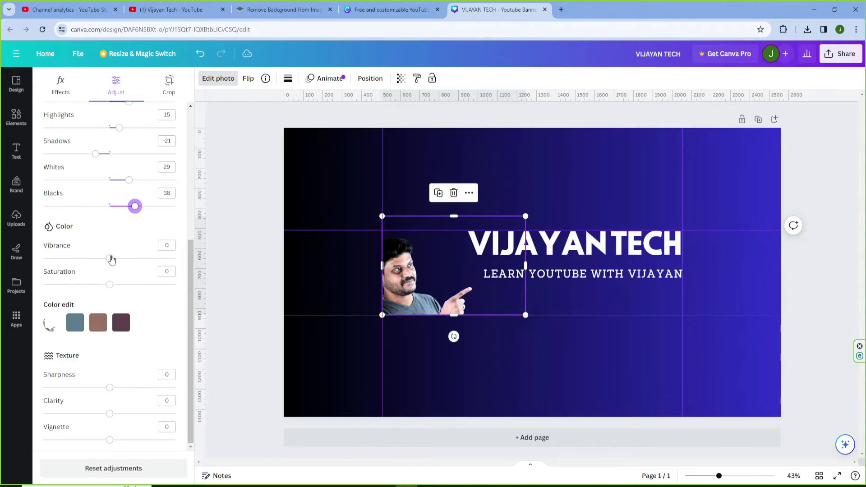
Set the portrait's vibrance to 10 and saturation to 4, with sharpness 53, clarity 15 and vignette 1.
mouse_move(112, 259)
mouse_down()
mouse_move(125, 257)
mouse_move(90, 257)
mouse_move(146, 257)
mouse_move(86, 256)
mouse_move(116, 254)
mouse_up()
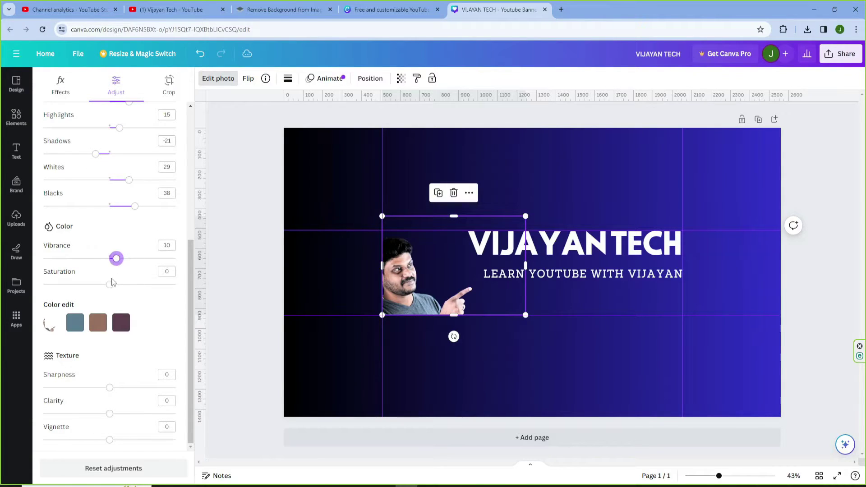
mouse_move(111, 287)
mouse_down()
mouse_move(141, 286)
mouse_move(65, 286)
mouse_move(150, 286)
mouse_move(115, 288)
mouse_up()
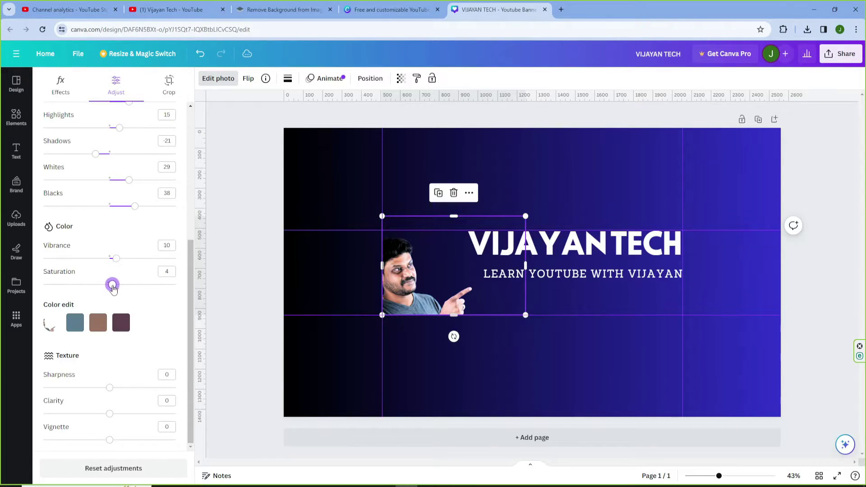
click(76, 323)
drag(110, 373, 111, 441)
click(75, 323)
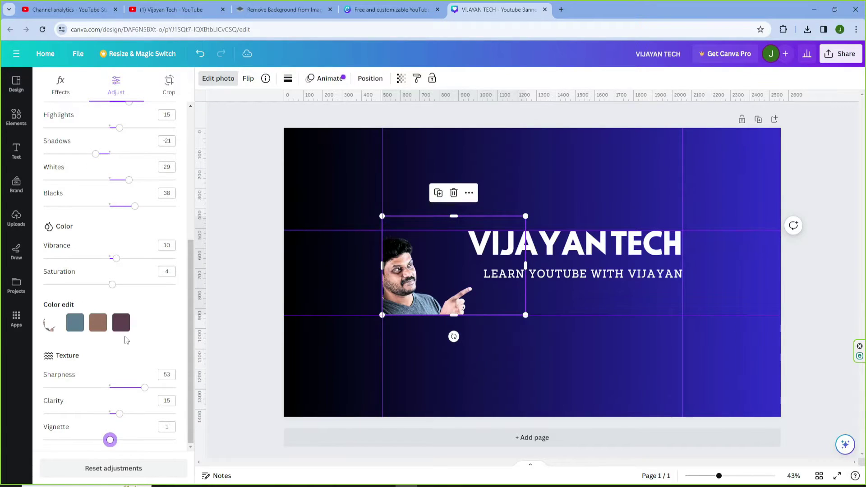
scroll(122, 338, up, 5)
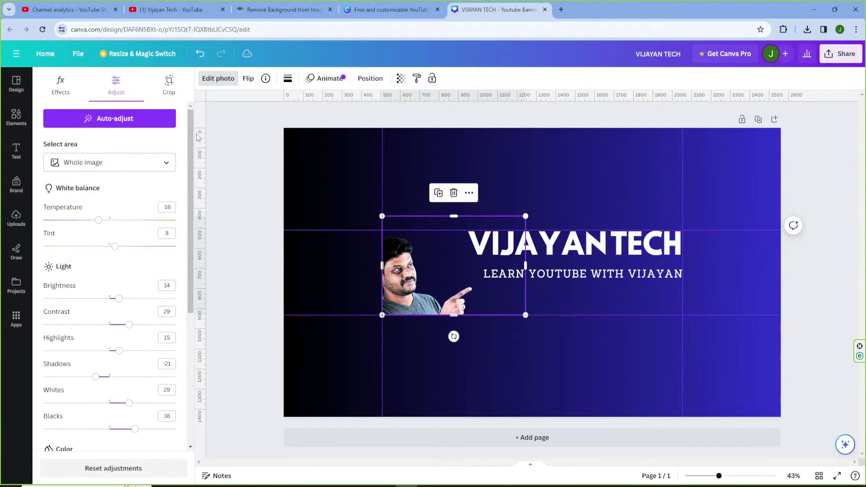
Apply a white Glow shadow to the portrait photo with size 12, blur 14, angle 80, distance 52 and intensity 37.
click(65, 94)
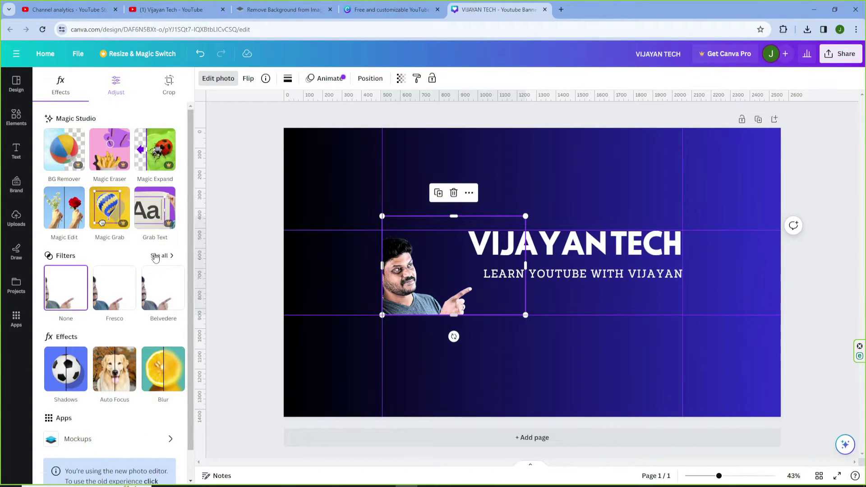
scroll(154, 258, down, 1)
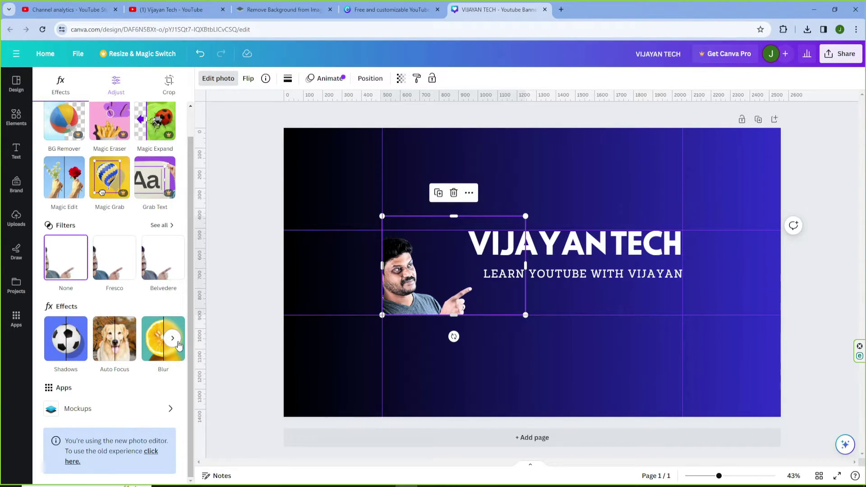
click(72, 348)
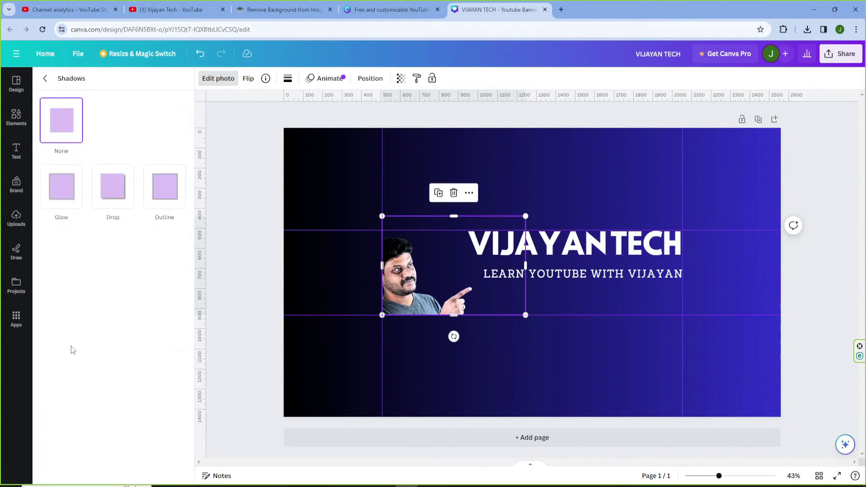
click(67, 196)
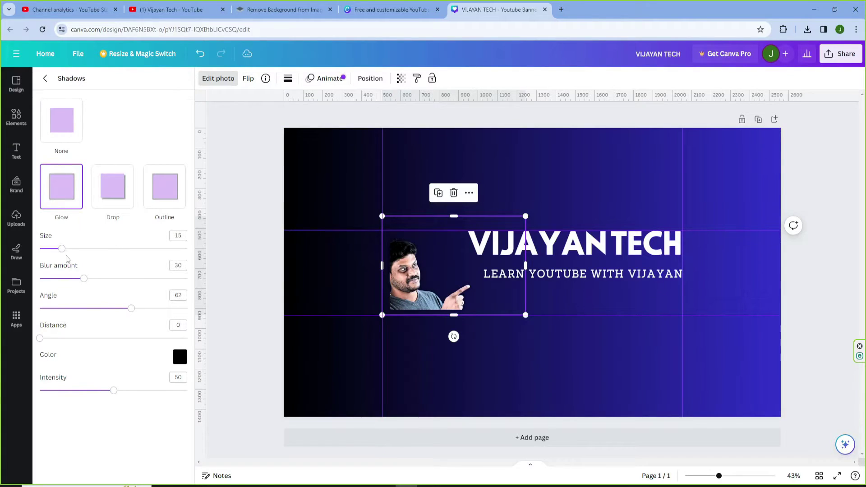
drag(63, 252, 61, 278)
drag(131, 308, 158, 308)
drag(39, 338, 116, 338)
drag(114, 390, 94, 390)
click(180, 357)
drag(204, 393, 174, 375)
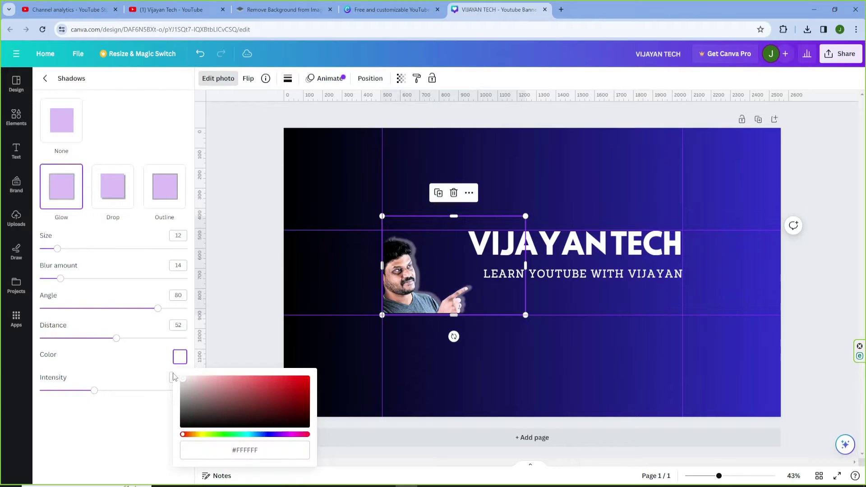
Try the portrait's Glow shadow with distance 40 and angle 41, and try the Drop shadow style.
drag(116, 338, 101, 345)
drag(153, 314, 100, 310)
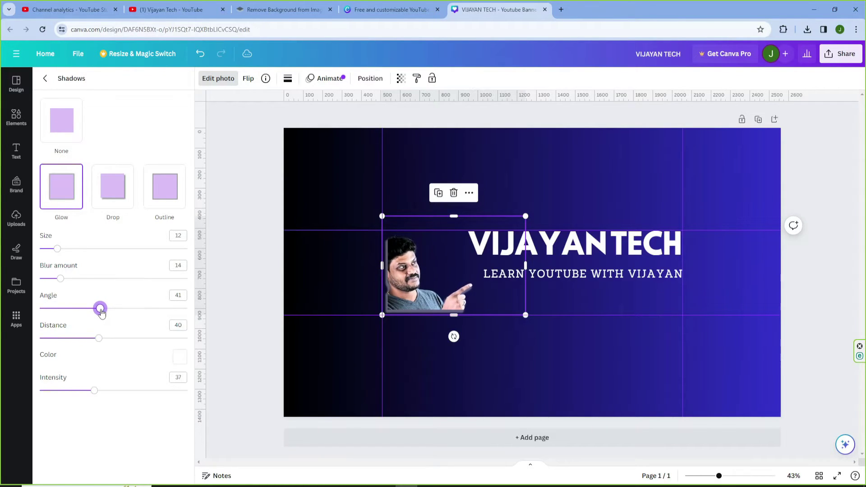
drag(59, 249, 71, 272)
click(118, 202)
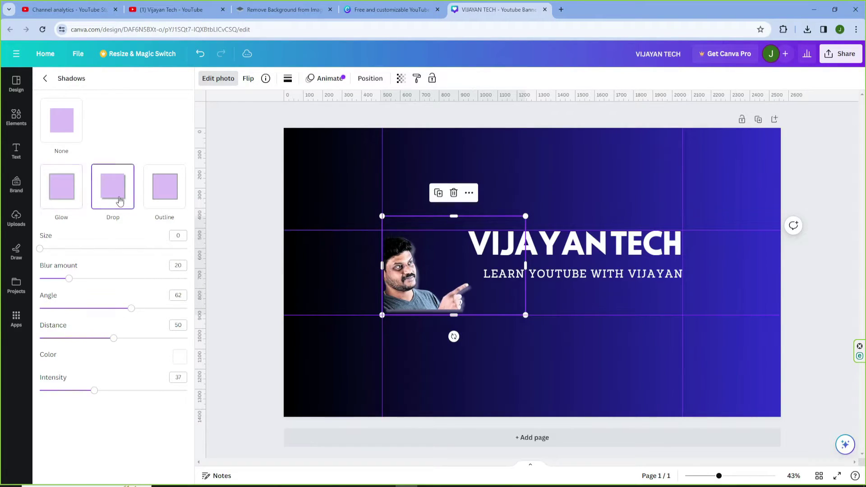
Apply the Outline shadow to the portrait with size 24, angle 46, distance 14 and intensity 91.
click(154, 201)
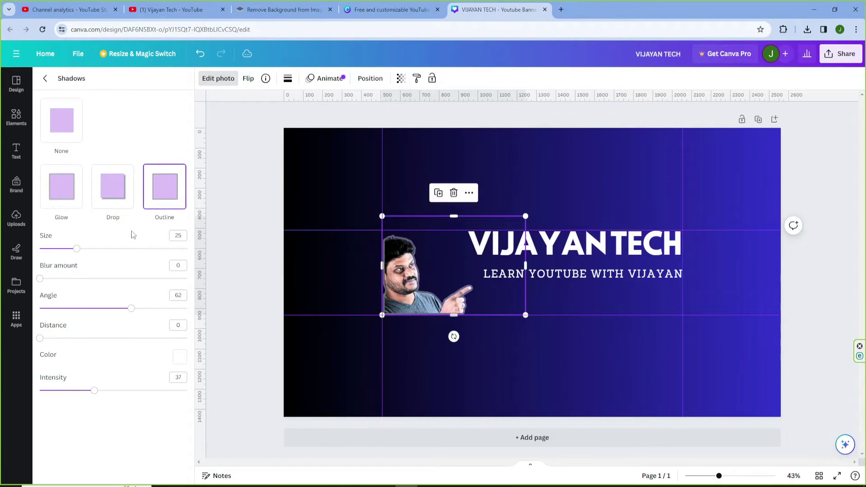
mouse_move(78, 251)
mouse_down()
mouse_move(122, 248)
mouse_move(79, 249)
mouse_move(76, 257)
mouse_up()
drag(130, 311, 108, 301)
drag(43, 340, 58, 338)
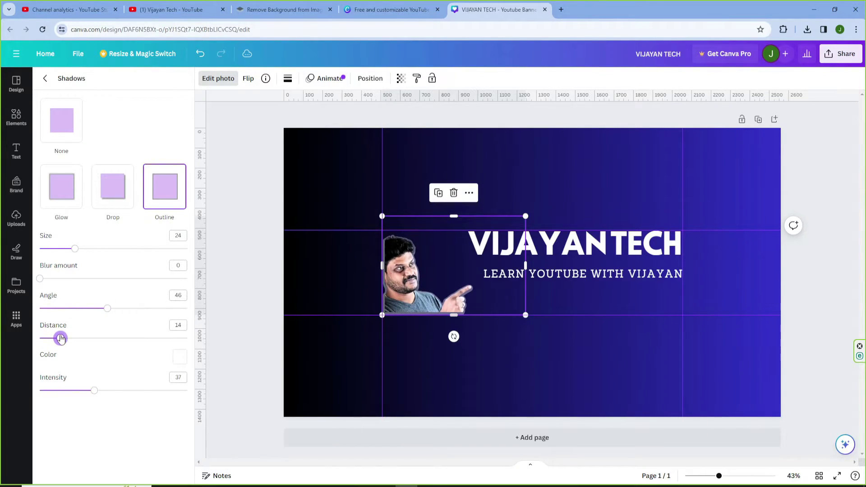
drag(95, 391, 185, 390)
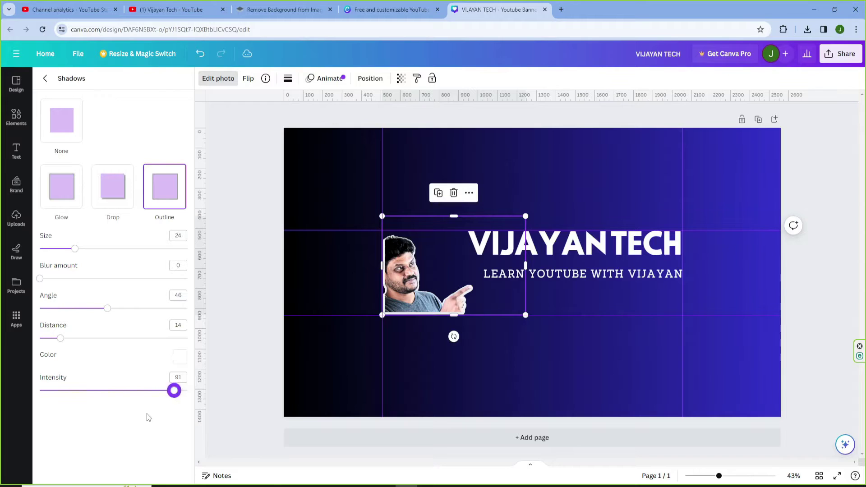
click(45, 78)
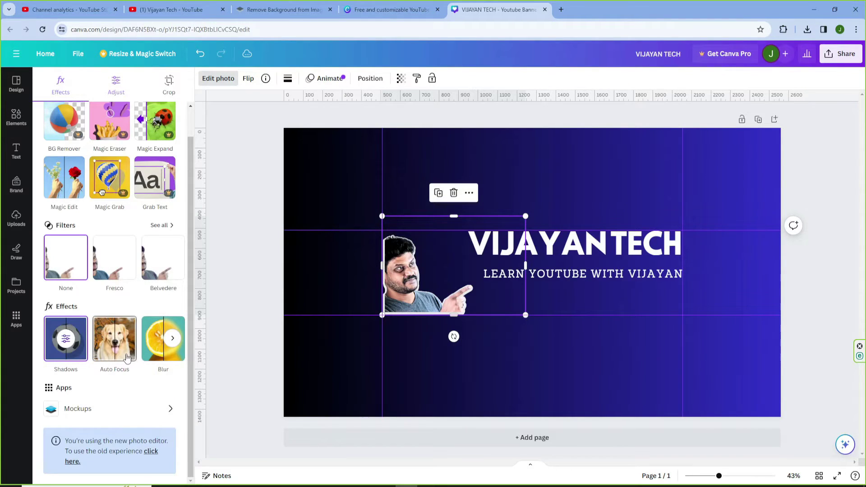
Nudge the portrait photo slightly to the left against the vertical guide and deselect it.
click(451, 334)
drag(403, 278, 400, 277)
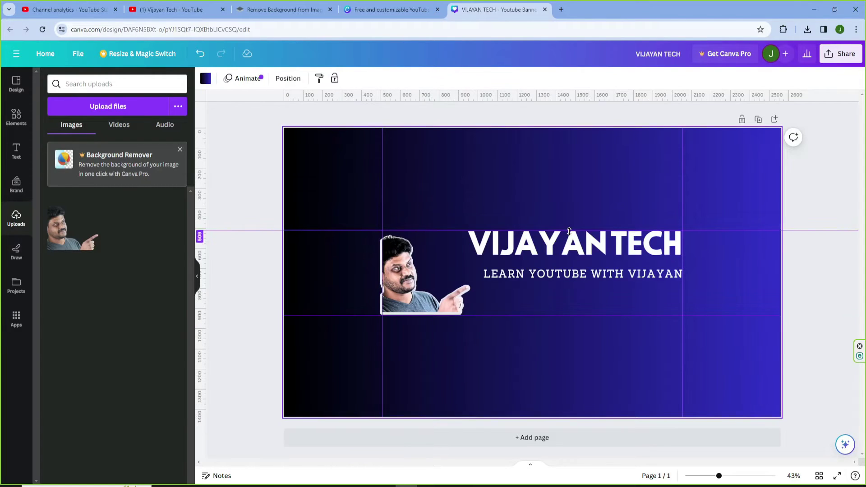
click(572, 259)
click(829, 260)
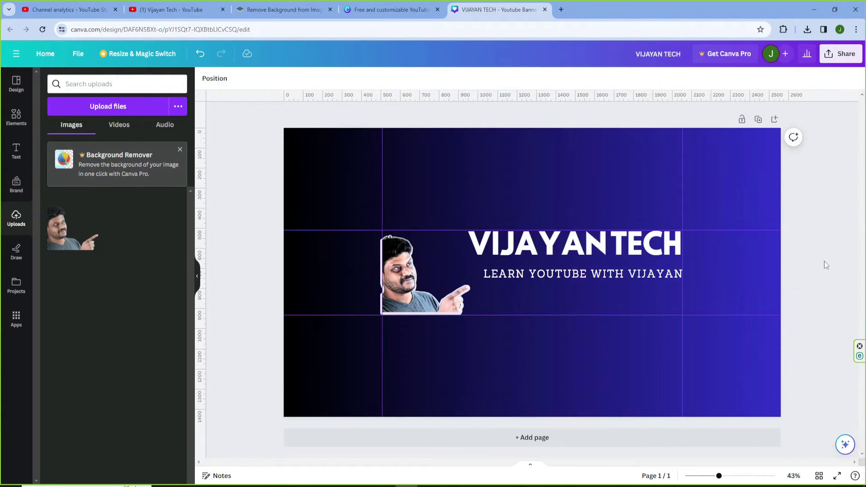
click(571, 261)
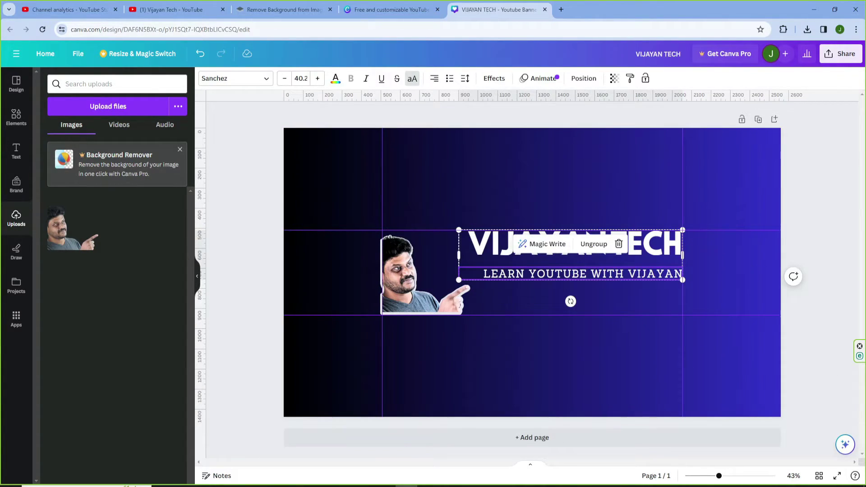
click(810, 198)
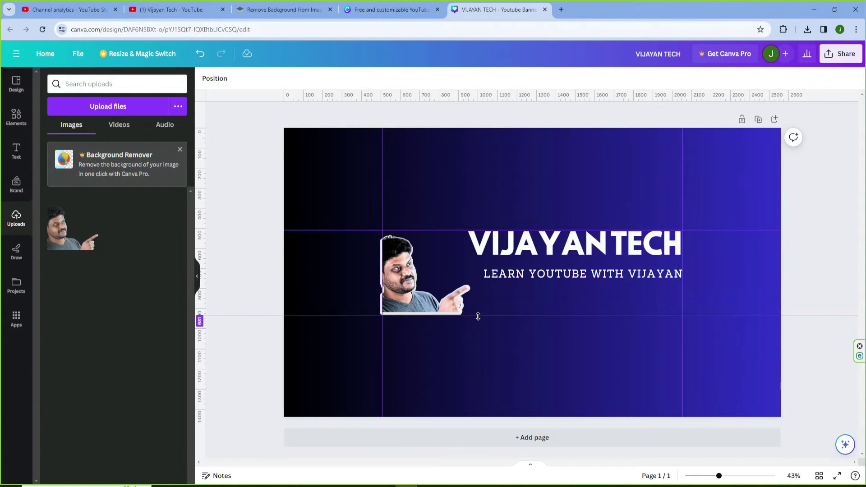
Add a heading to the banner that reads "NEW VIDEO EVERY WEEK".
click(17, 150)
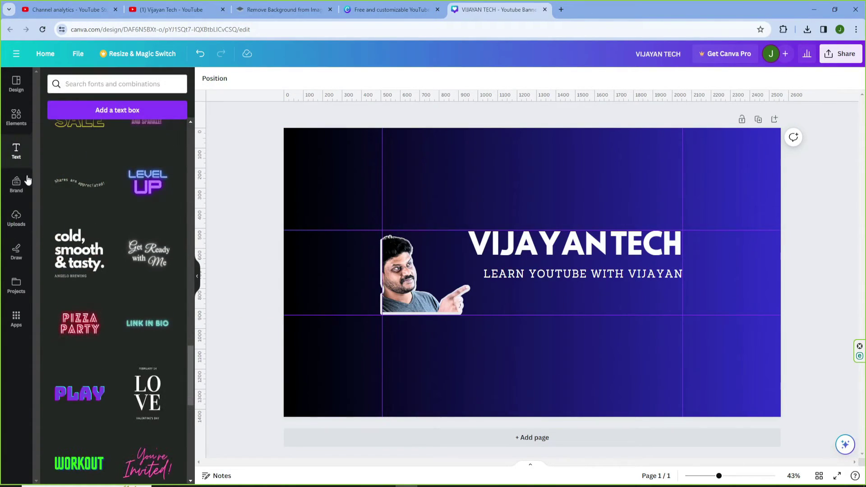
scroll(90, 281, up, 3)
scroll(114, 237, up, 4)
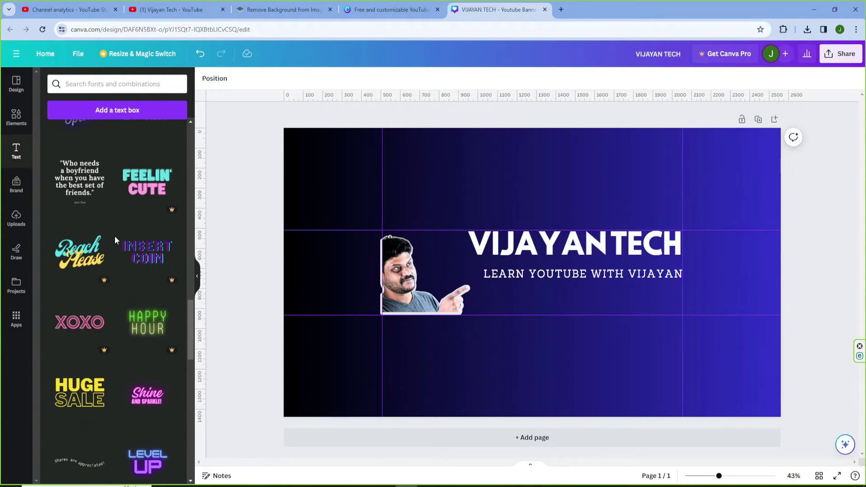
scroll(115, 237, up, 2)
scroll(108, 316, down, 5)
scroll(100, 388, down, 4)
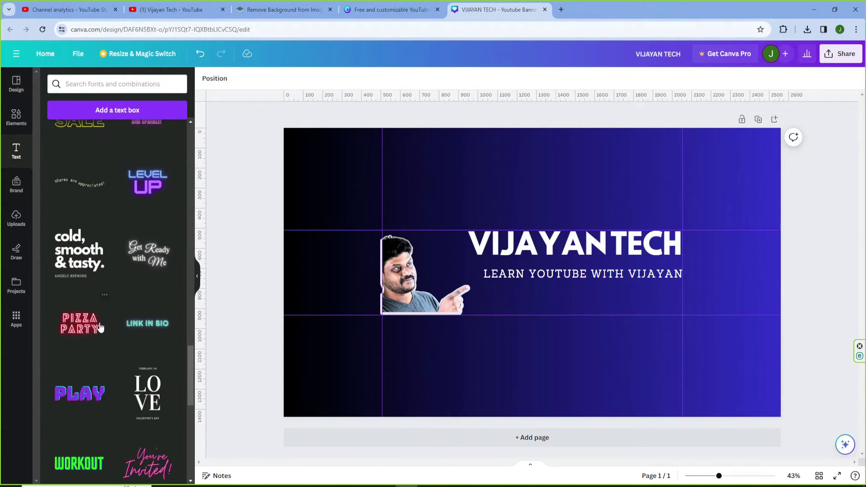
scroll(97, 271, up, 20)
scroll(96, 264, up, 3)
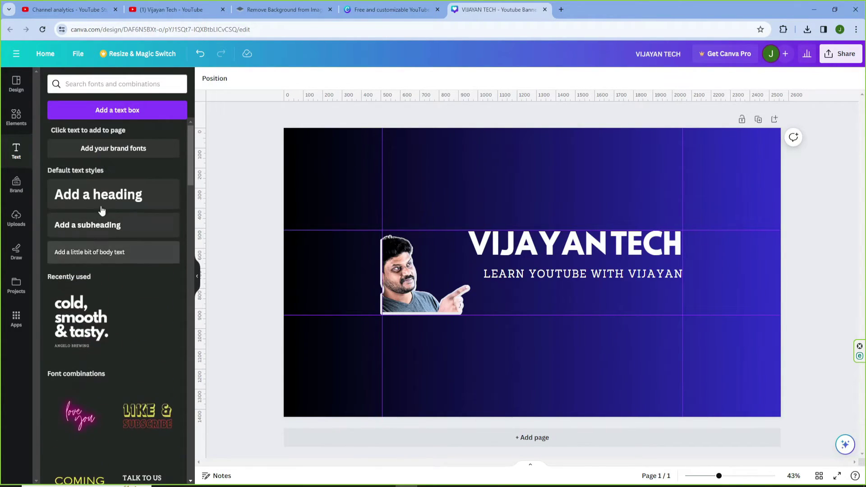
click(101, 203)
text(NEW)
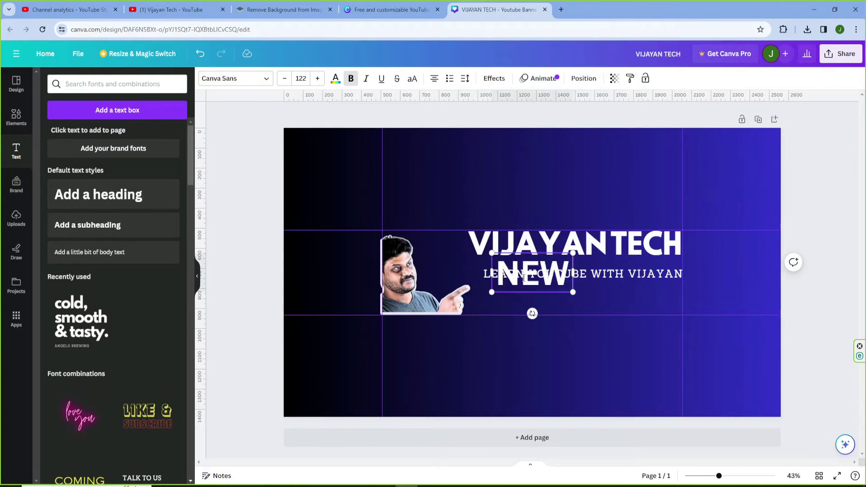
text( VIDEO)
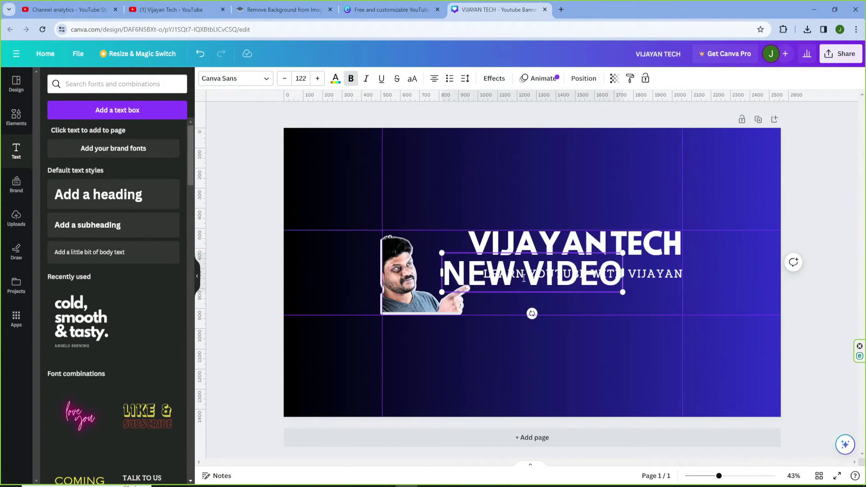
text( EVERY WEEK)
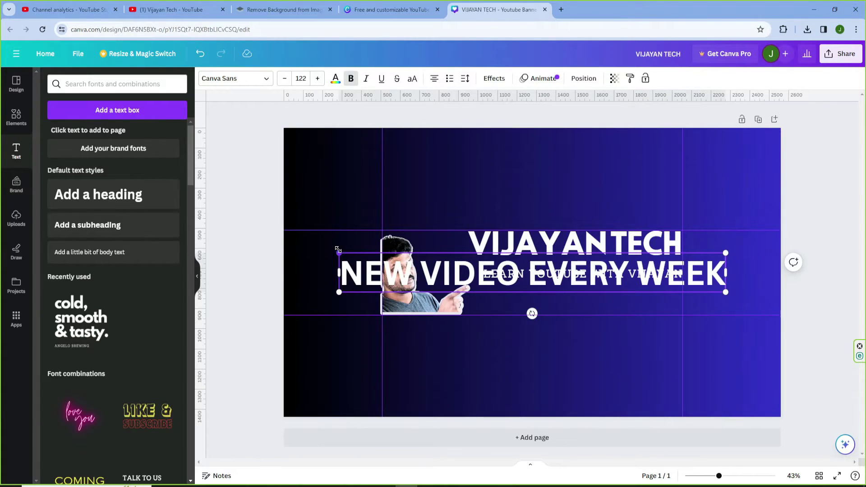
Shrink the "NEW VIDEO EVERY WEEK" heading to size 61 and place it just below the tagline.
drag(338, 249, 532, 270)
drag(662, 283, 615, 294)
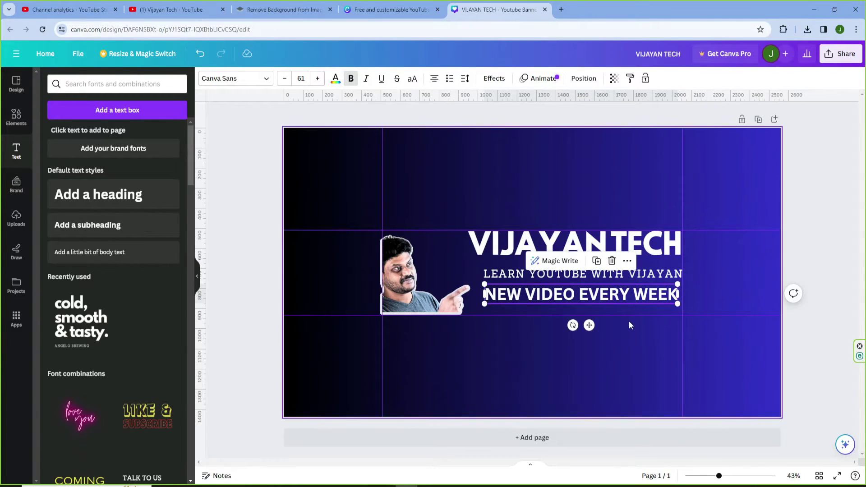
Try the Shadow, Lift, Hollow and Splice text effects on the "NEW VIDEO EVERY WEEK" line.
click(499, 80)
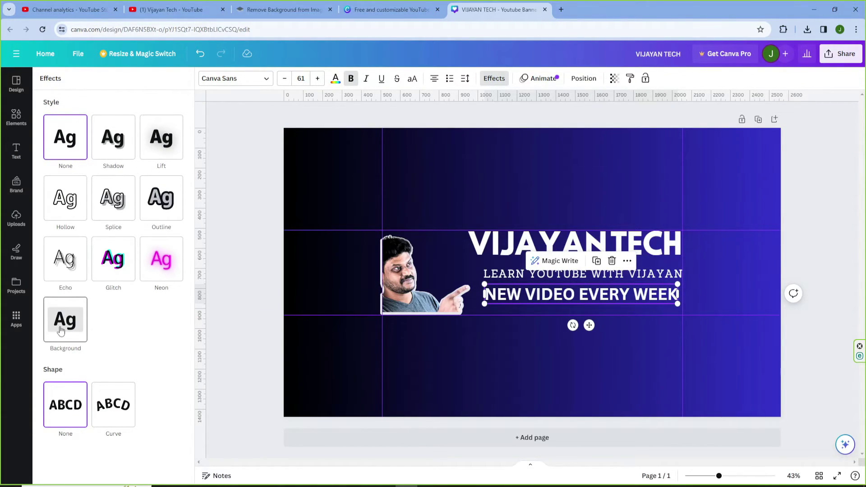
click(112, 144)
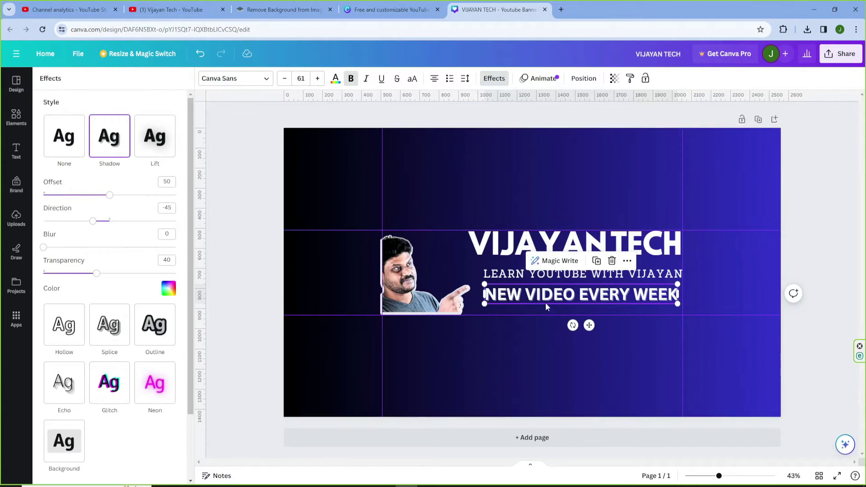
click(153, 151)
mouse_move(112, 199)
mouse_down()
mouse_move(146, 199)
mouse_move(114, 202)
mouse_up()
click(70, 235)
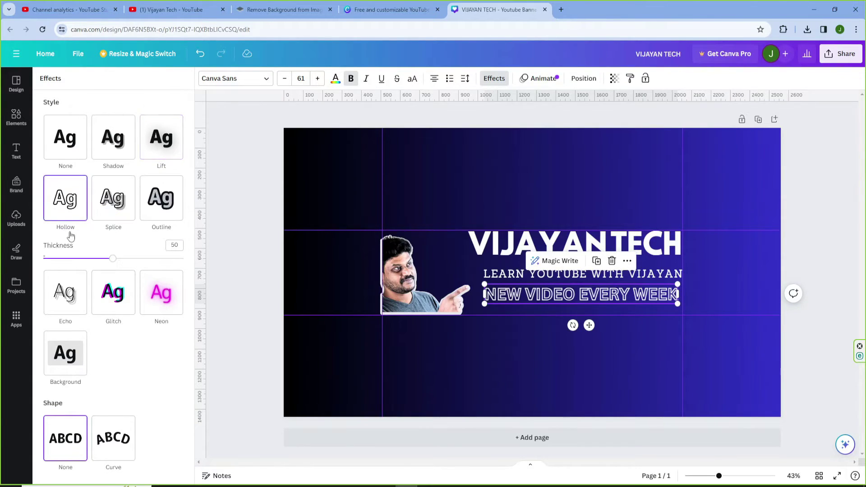
click(111, 210)
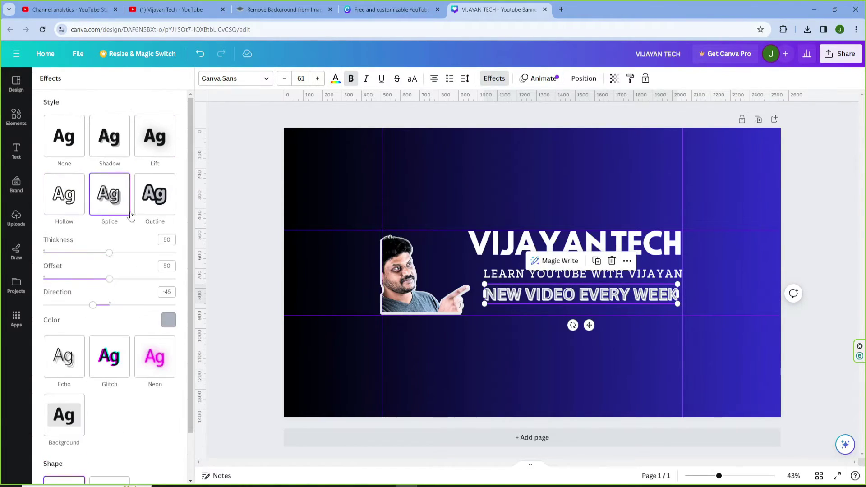
Try a red Outline text effect with thickness 52 on the "NEW VIDEO EVERY WEEK" line.
click(173, 203)
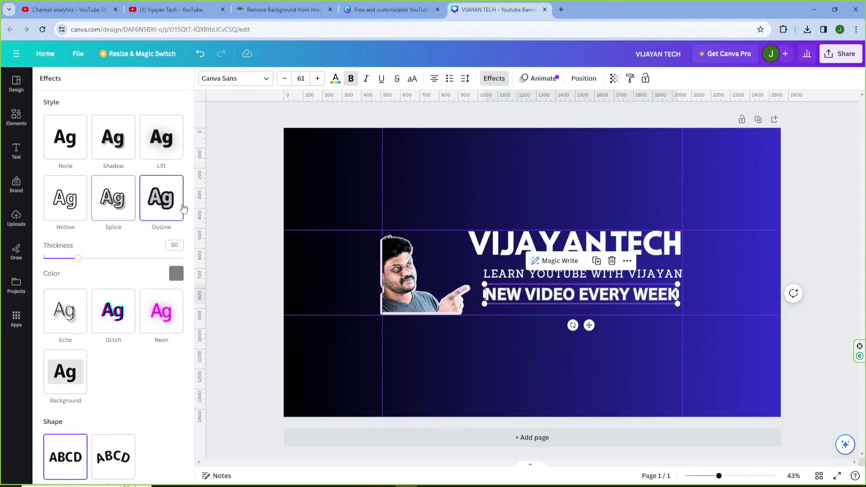
click(177, 274)
click(51, 443)
mouse_move(82, 262)
mouse_down()
mouse_move(111, 264)
mouse_move(68, 264)
mouse_move(107, 260)
mouse_move(79, 259)
mouse_up()
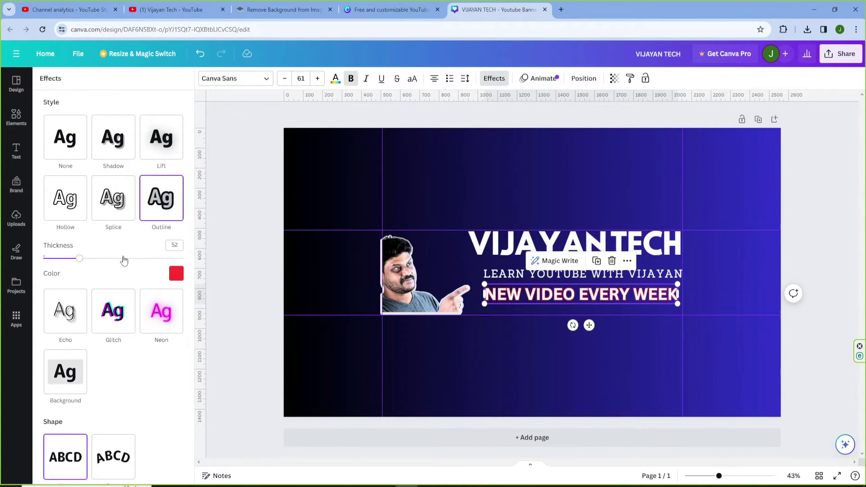
Give the "NEW VIDEO EVERY WEEK" line a green Background effect with roundness 43 and spread 25.
click(67, 361)
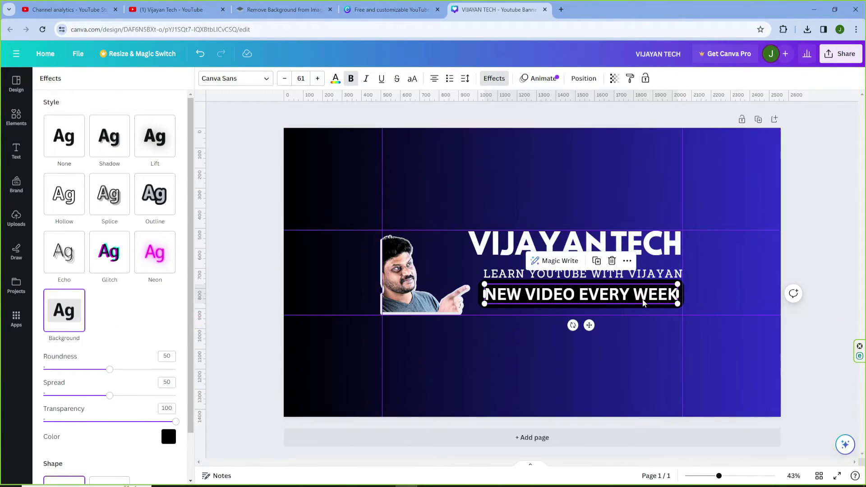
drag(112, 370, 100, 370)
drag(110, 395, 80, 395)
click(169, 437)
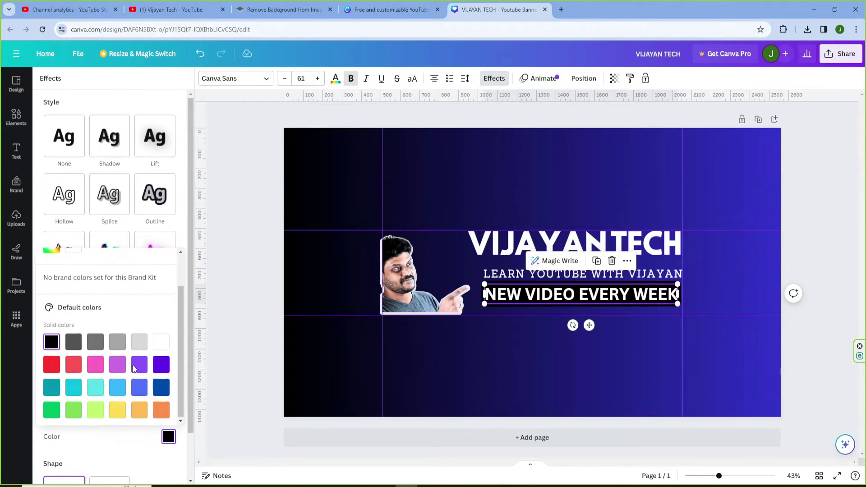
click(73, 410)
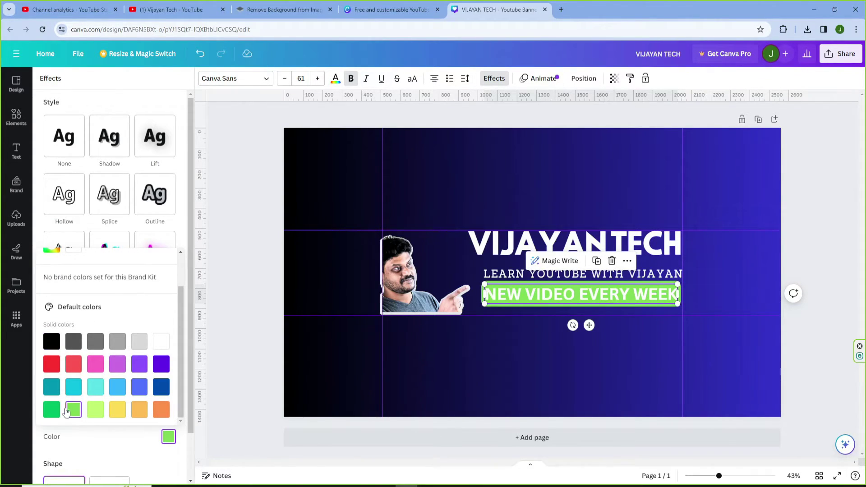
click(51, 410)
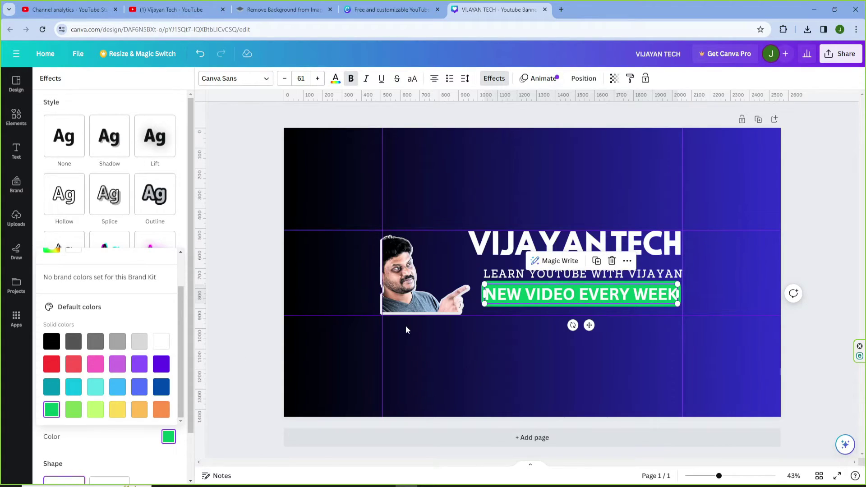
Change the text color of the "NEW VIDEO EVERY WEEK" line to dark blue.
double_click(543, 294)
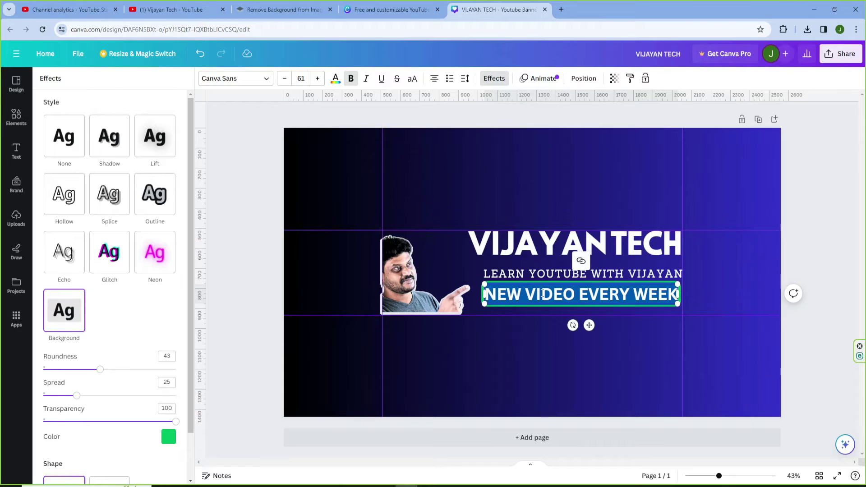
click(336, 82)
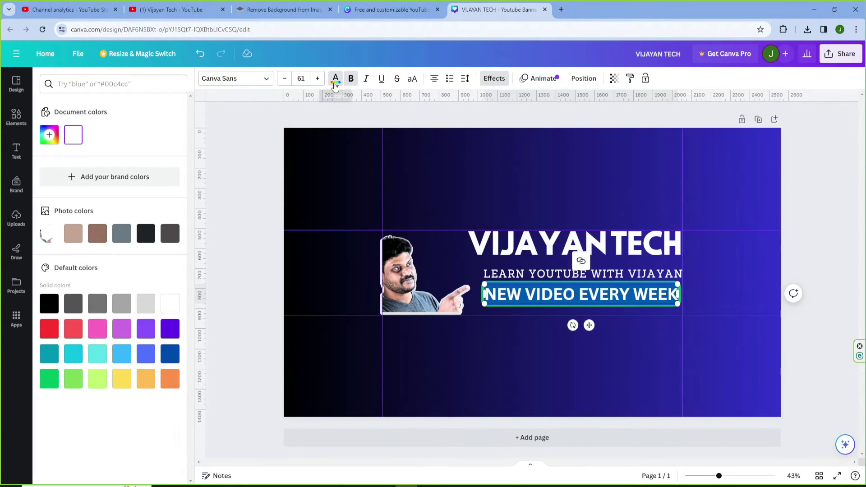
click(164, 354)
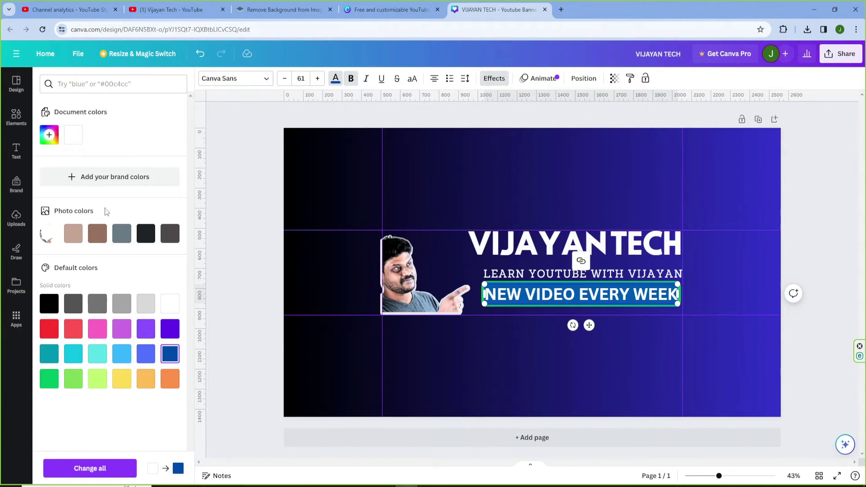
click(217, 272)
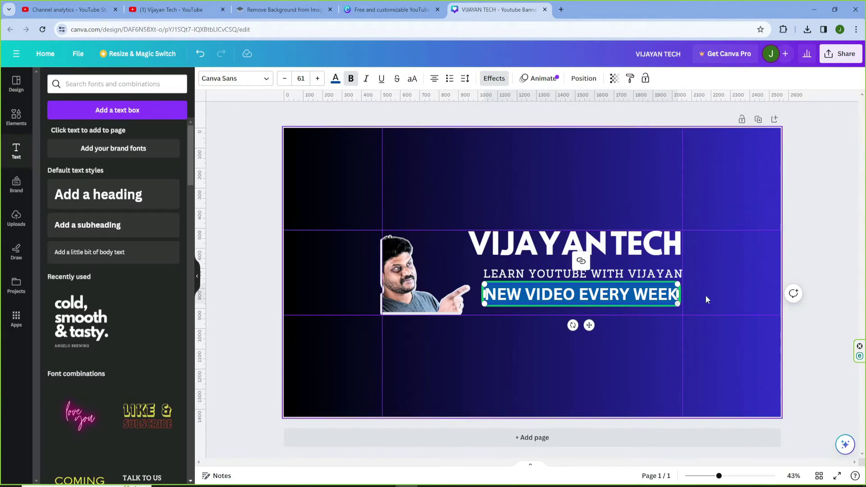
Set the "NEW VIDEO EVERY WEEK" line to the Zuume Rough Bold font at size 66 and widen its box to fit one line.
click(583, 296)
click(583, 296)
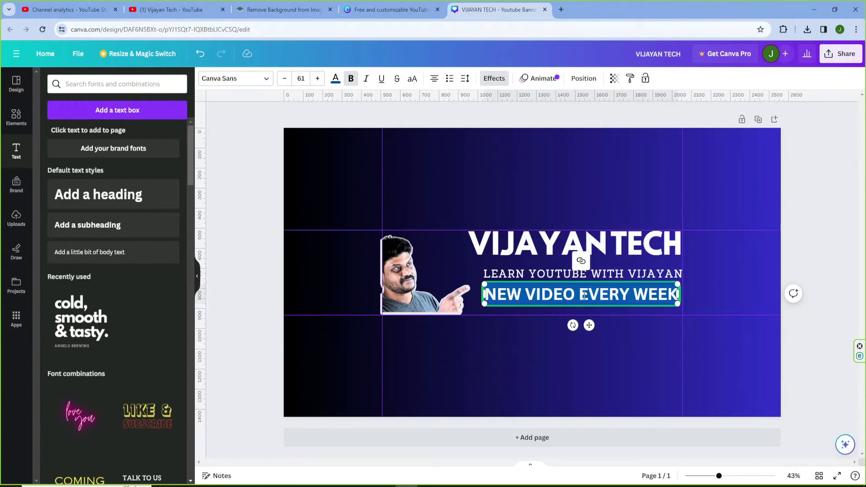
click(264, 79)
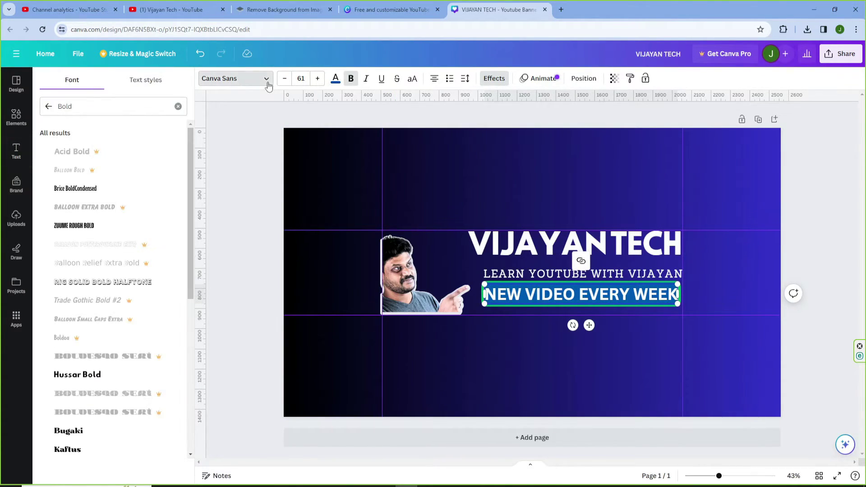
click(74, 225)
mouse_move(634, 293)
mouse_down()
mouse_move(655, 293)
mouse_move(640, 293)
mouse_up()
click(317, 82)
click(317, 82)
click(317, 78)
click(317, 79)
click(317, 79)
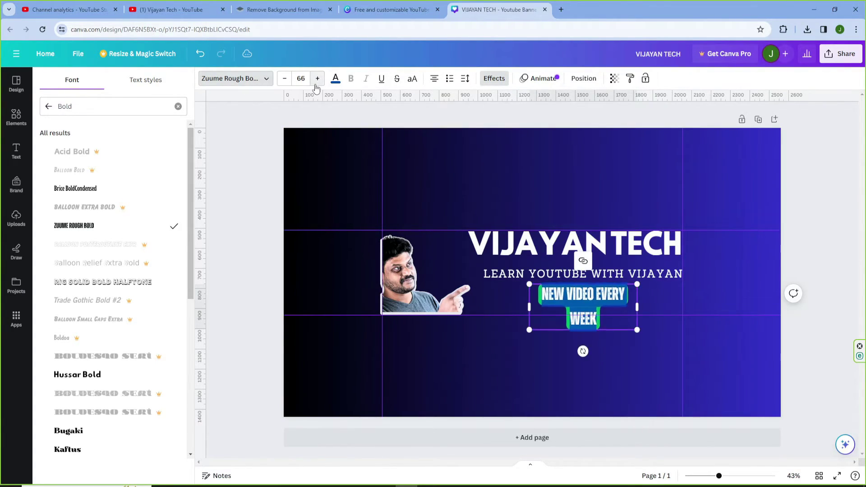
drag(534, 314, 510, 294)
click(833, 191)
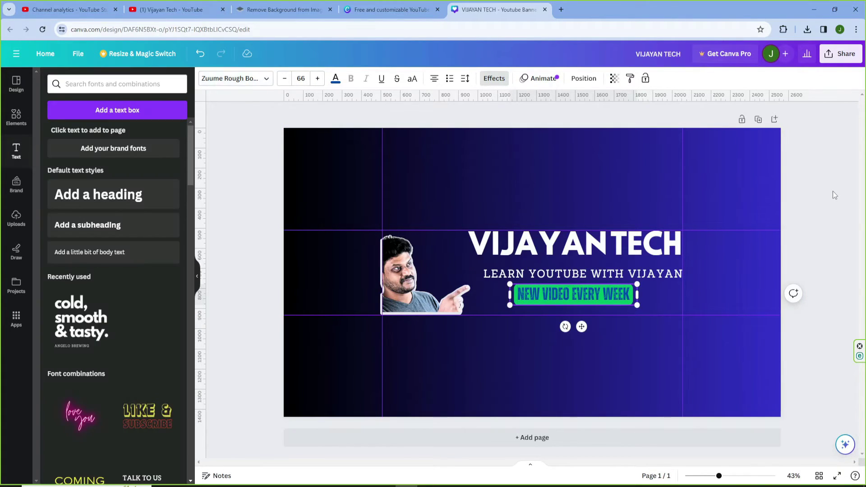
Insert the red rounded-square YouTube play graphic, then shrink, tilt and place it over the portrait's head.
click(16, 116)
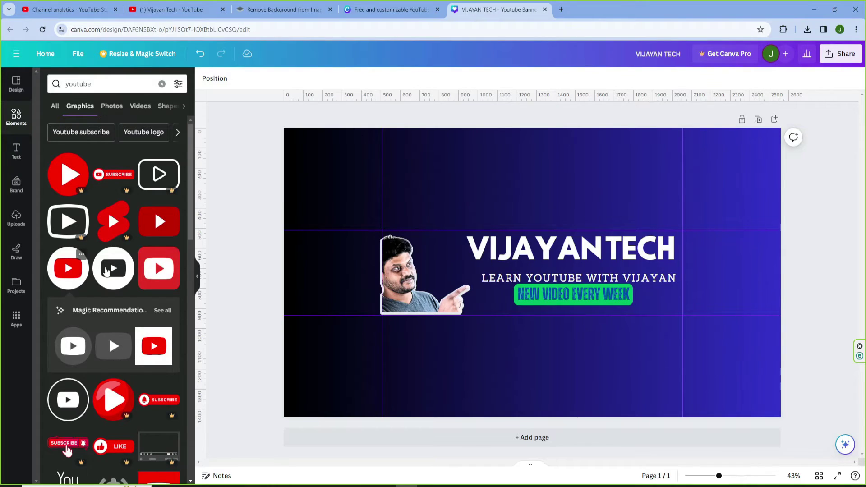
click(156, 269)
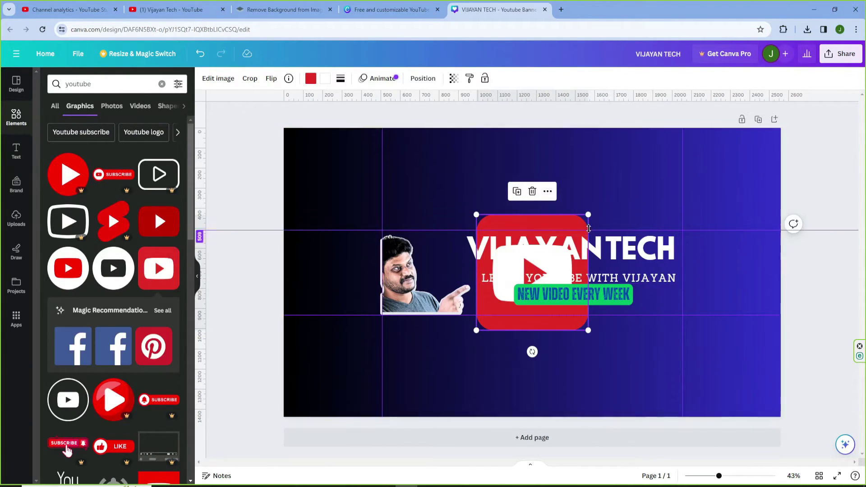
drag(575, 228, 505, 301)
drag(492, 351, 415, 257)
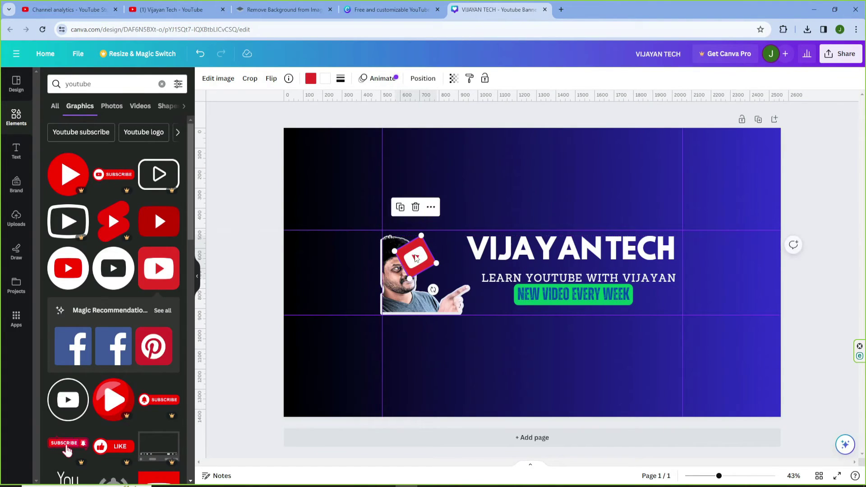
Send the YouTube play graphic backward so it sits behind the portrait photo.
right_click(415, 258)
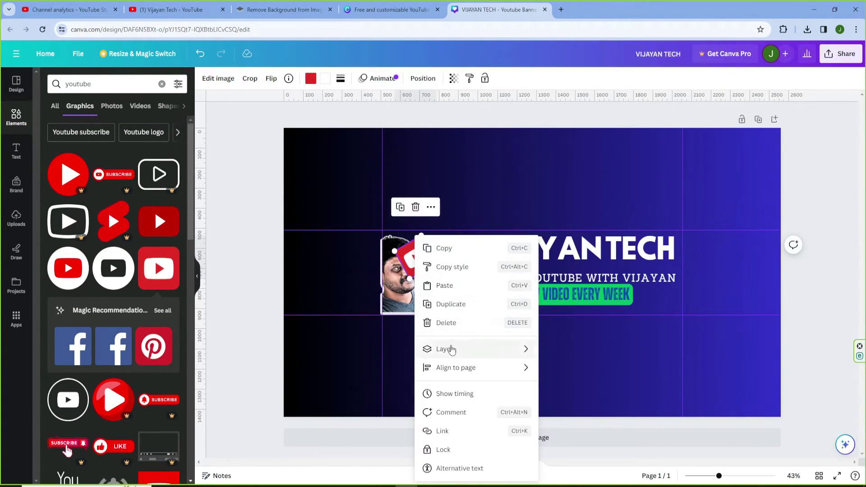
mouse_move(451, 349)
click(571, 386)
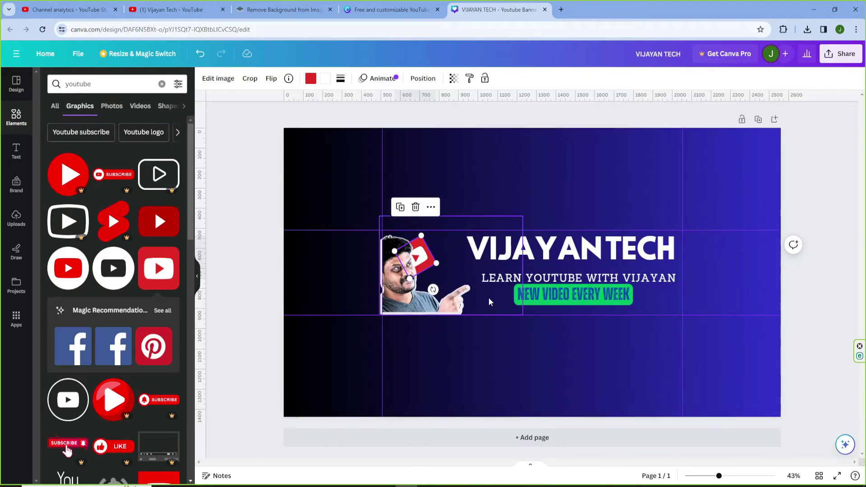
click(835, 183)
Crop the empty area beside the portrait photo so its frame ends just past the pointing finger.
click(425, 270)
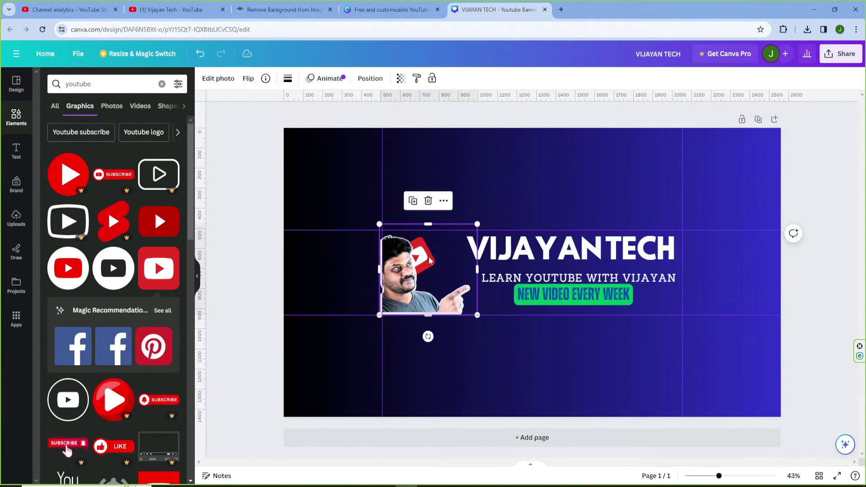
drag(522, 266, 426, 269)
click(434, 263)
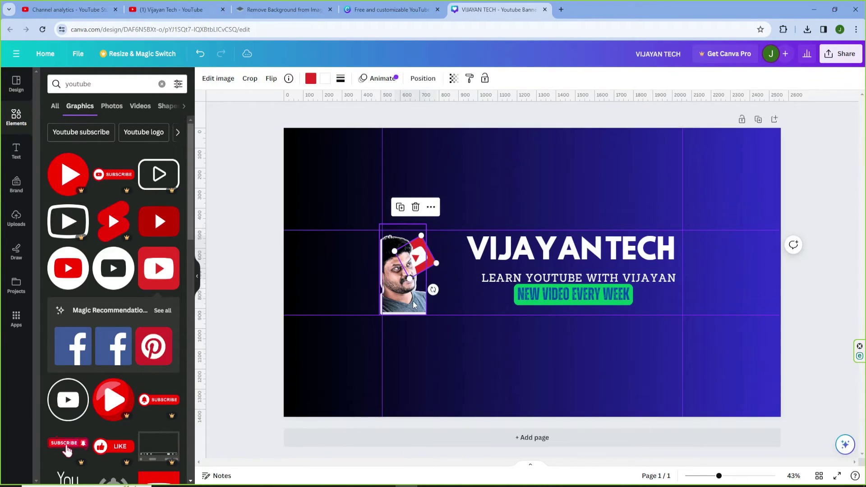
click(423, 275)
drag(427, 274, 471, 274)
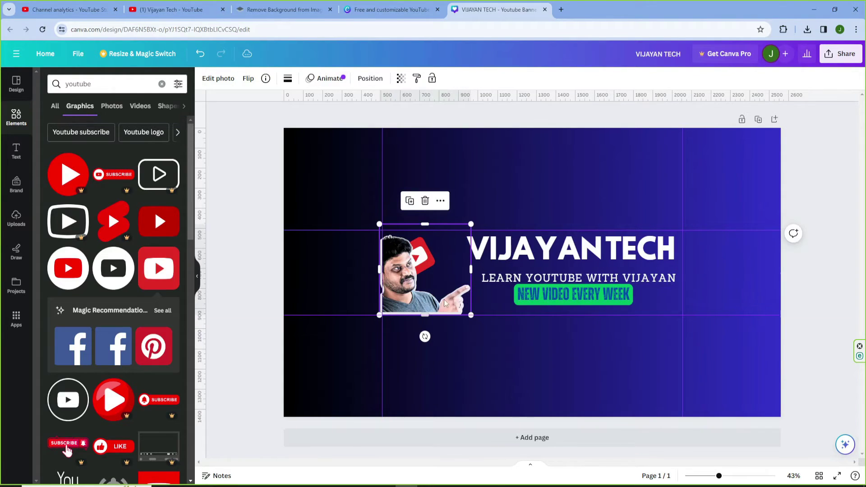
drag(414, 276, 414, 276)
Remove the white Outline shadow effect from the portrait photo by setting Shadows to None.
click(218, 79)
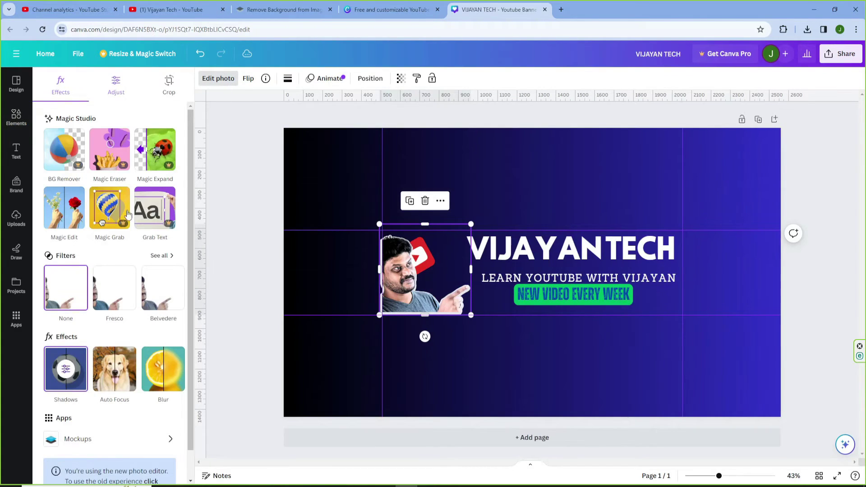
click(72, 368)
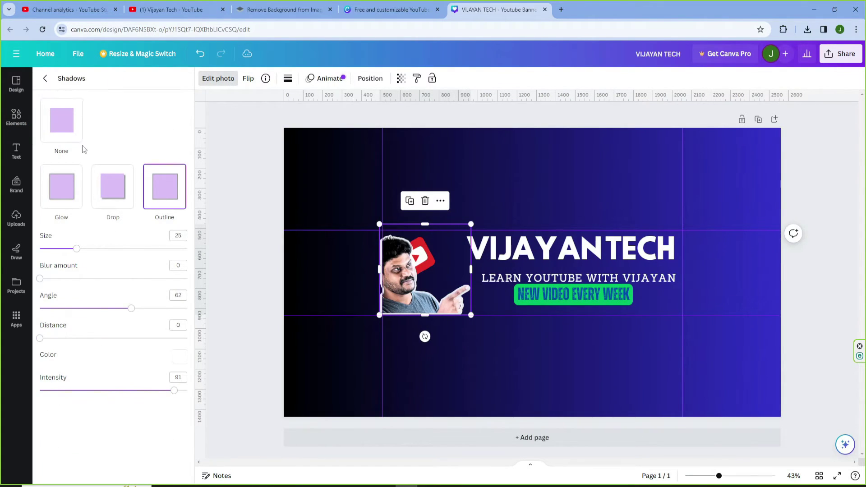
click(62, 135)
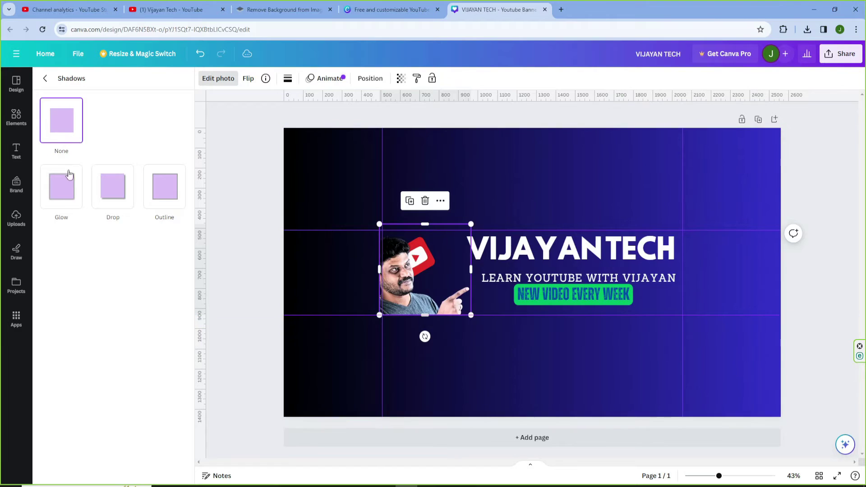
click(45, 79)
click(383, 249)
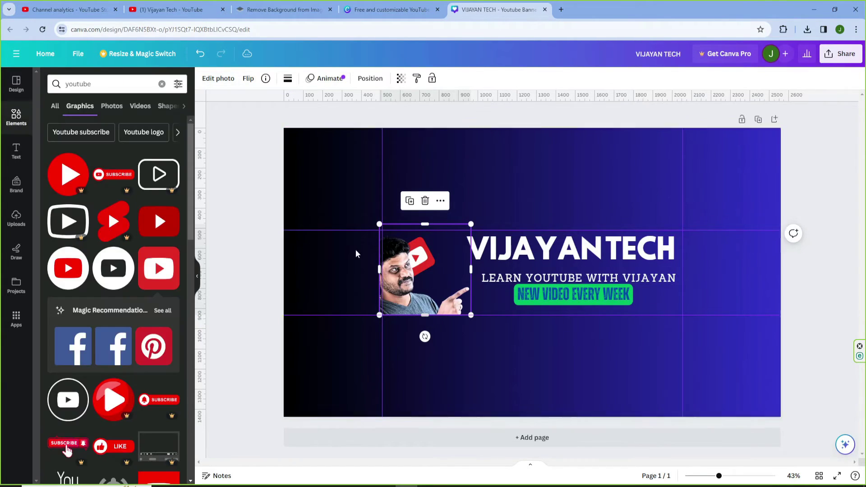
key(Escape)
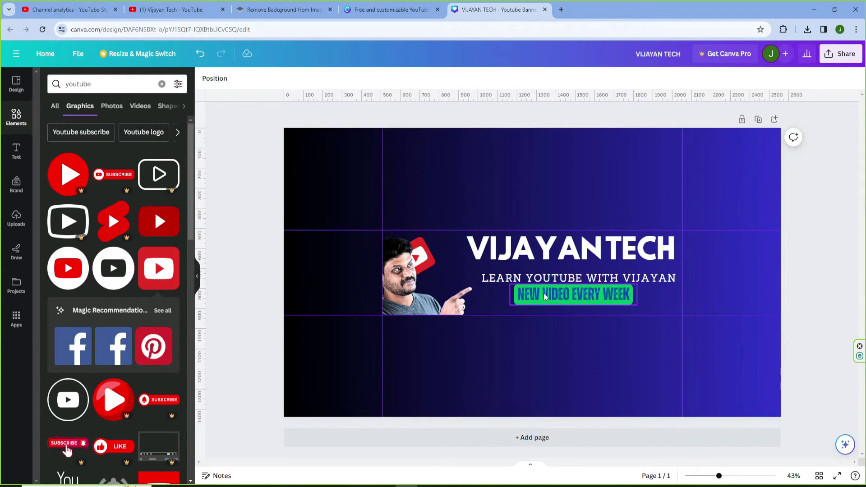
Search the elements library for "line" and browse all the graphics results.
click(14, 127)
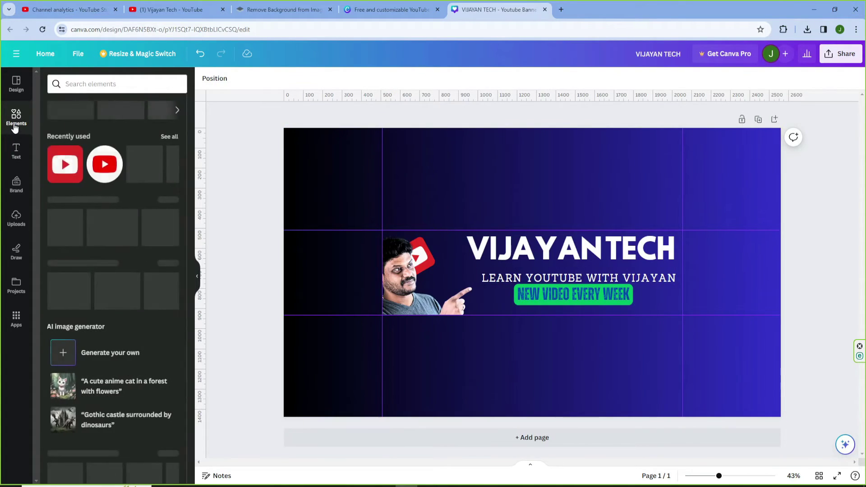
scroll(121, 294, down, 6)
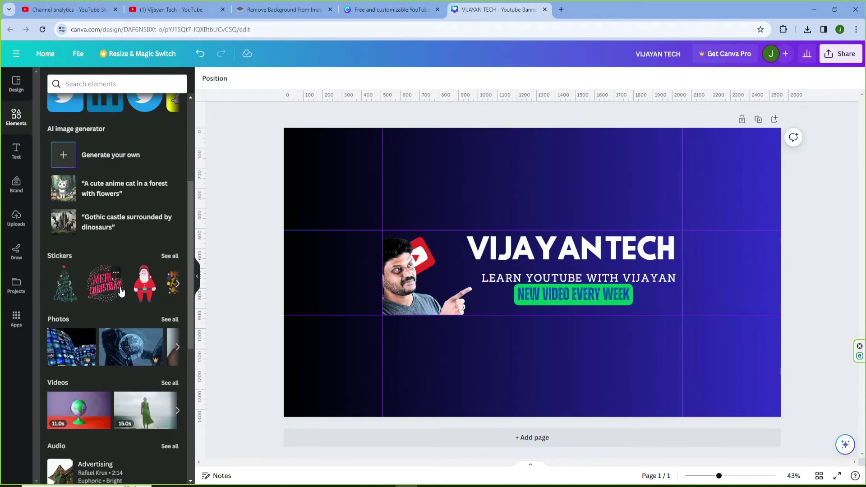
scroll(121, 294, up, 6)
click(105, 84)
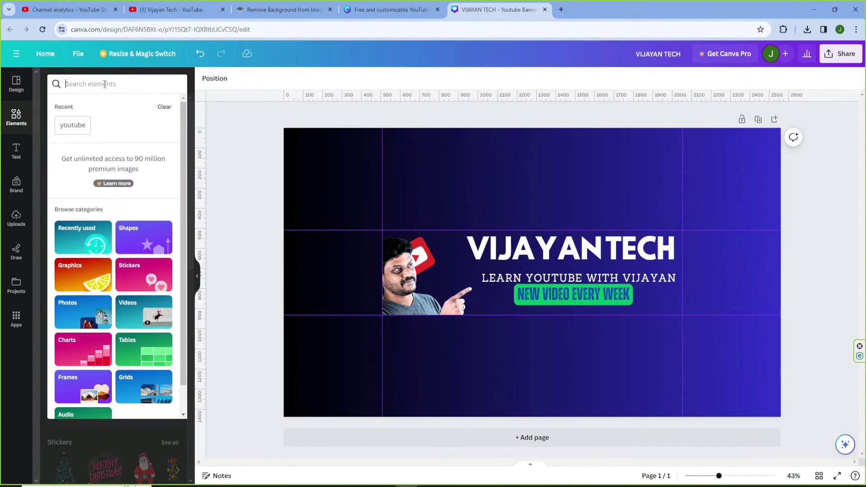
text(line)
key(Return)
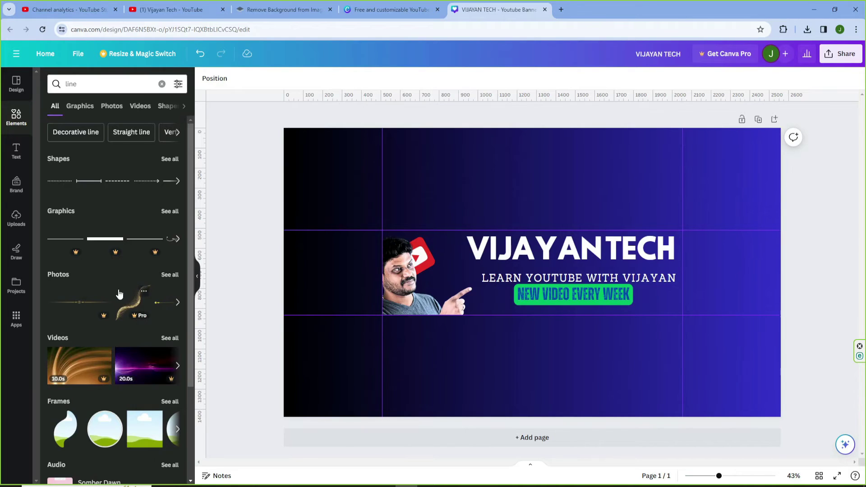
click(170, 211)
scroll(176, 214, down, 5)
scroll(107, 213, down, 8)
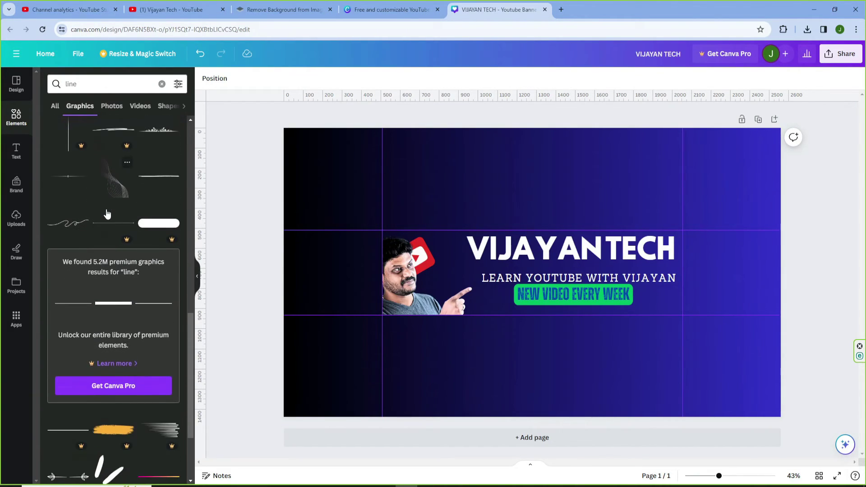
scroll(107, 213, down, 6)
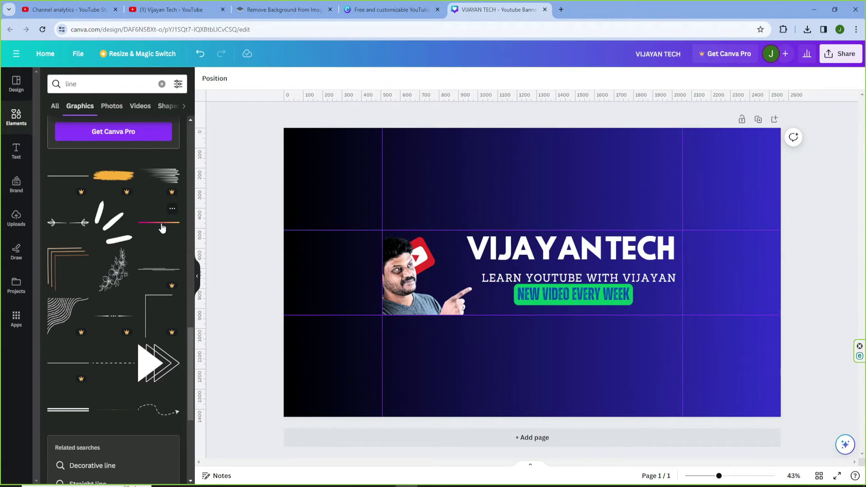
Insert the pink-to-yellow gradient line and place it between the channel name and the tagline.
click(162, 226)
drag(606, 275, 638, 267)
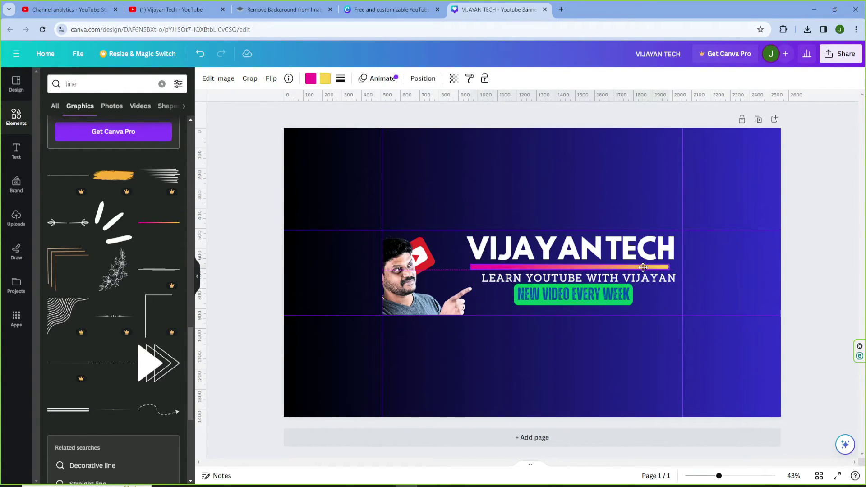
mouse_move(644, 267)
mouse_down()
mouse_move(647, 313)
mouse_move(648, 267)
mouse_up()
key(Escape)
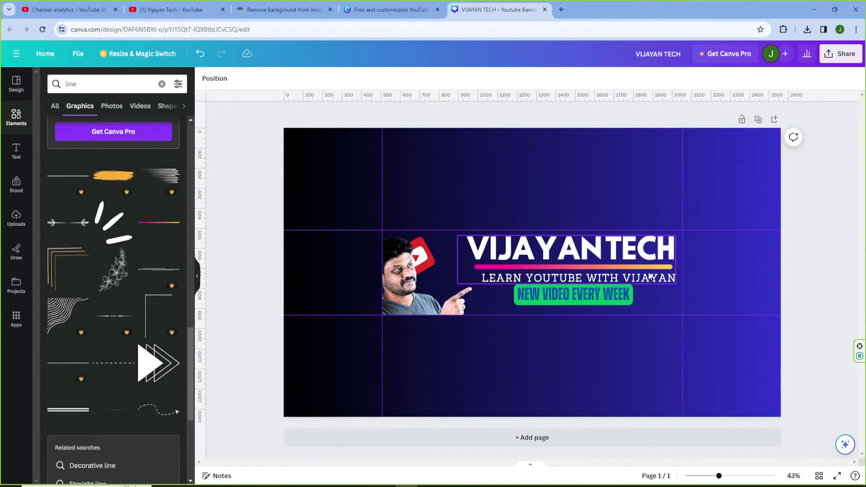
Download the finished banner as a JPG file.
click(842, 54)
click(718, 289)
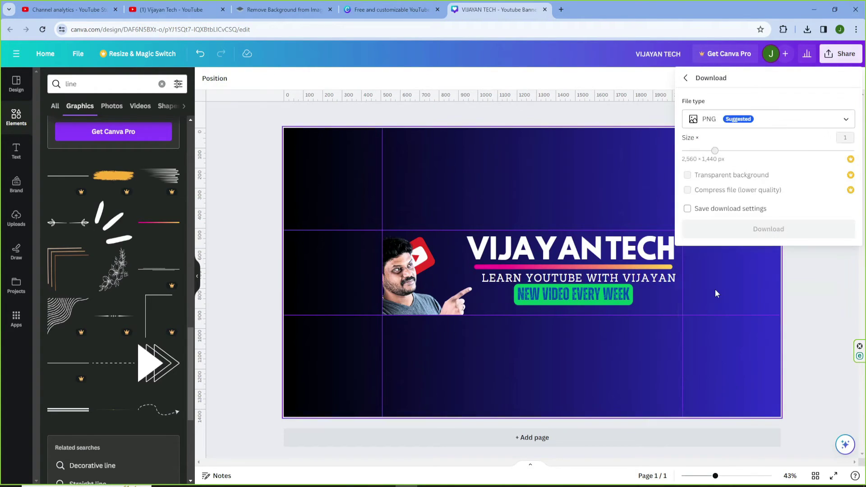
click(743, 120)
click(728, 149)
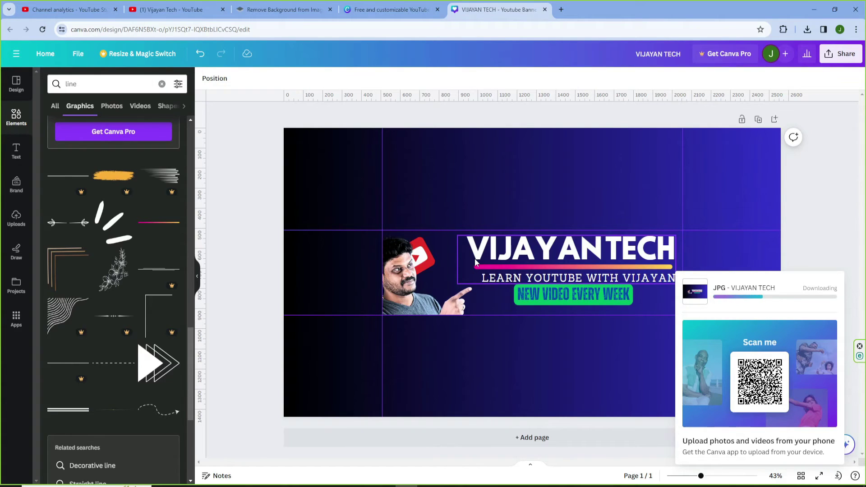
Switch to the YouTube channel page, open the "Learn Youtube Tamil" playlist and look through its videos.
click(158, 5)
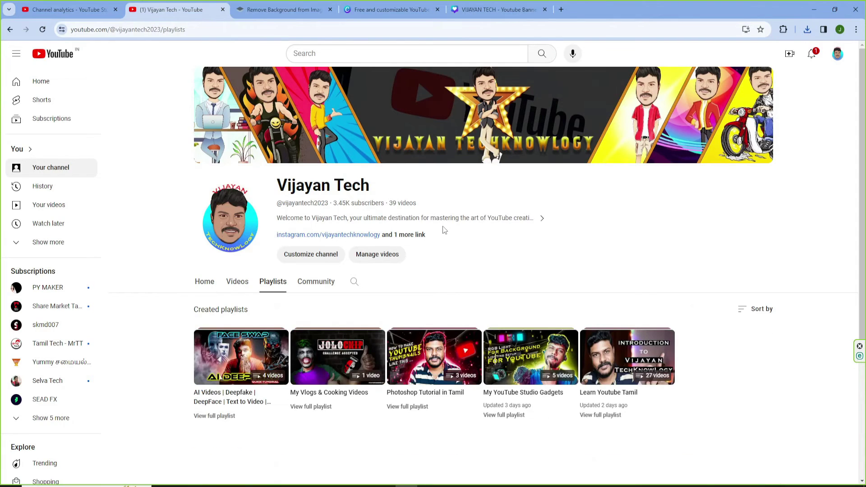
scroll(445, 230, down, 2)
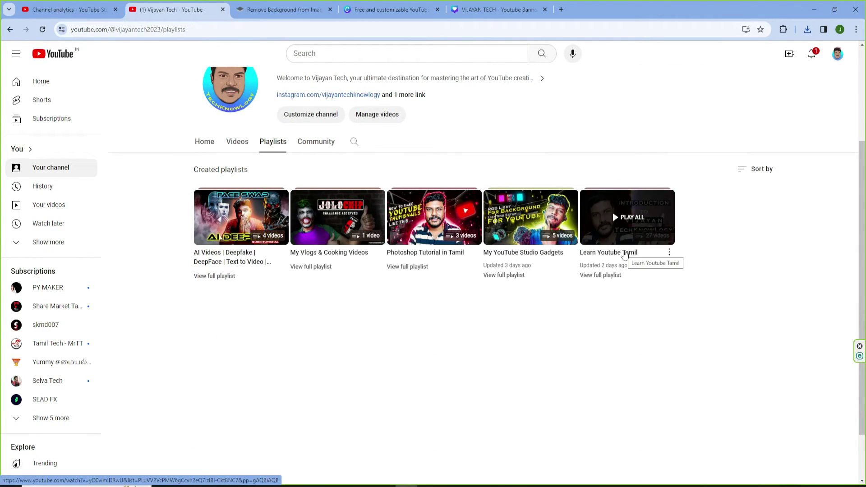
click(625, 254)
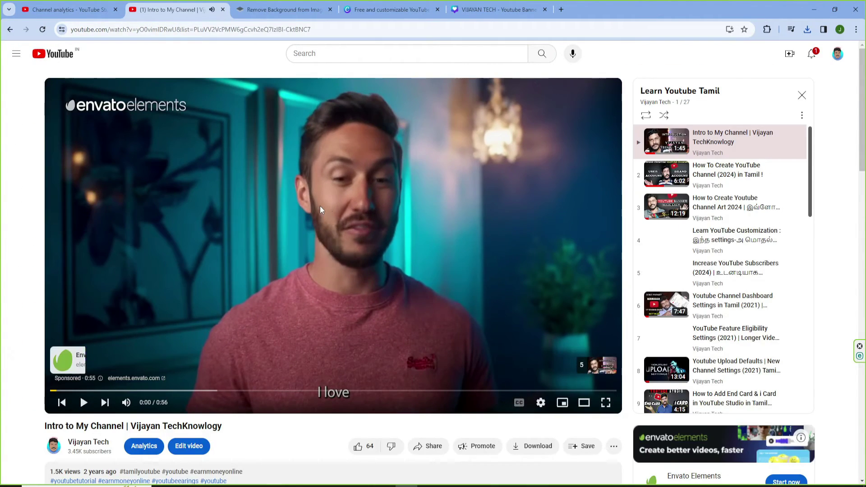
scroll(761, 239, down, 1)
scroll(760, 239, down, 9)
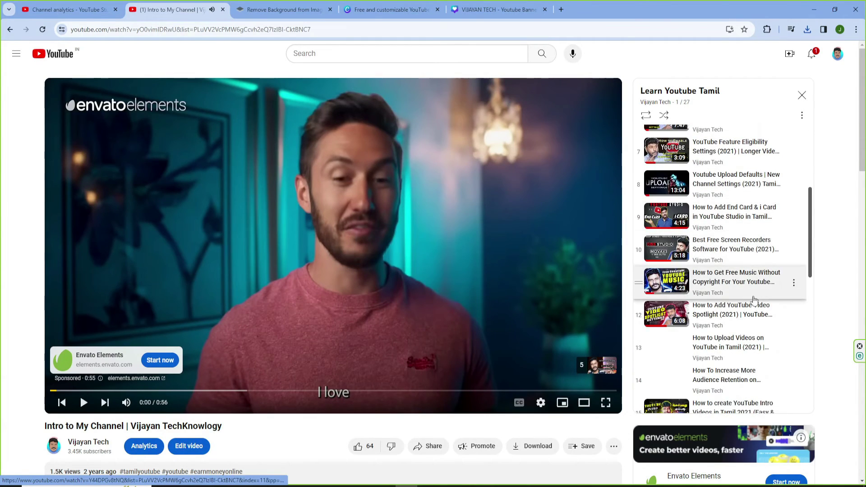
Browse the rest of the playlist, open the "How to Create Youtube Channel Art 2024" video and skim ahead to its branding settings part.
scroll(756, 343, down, 3)
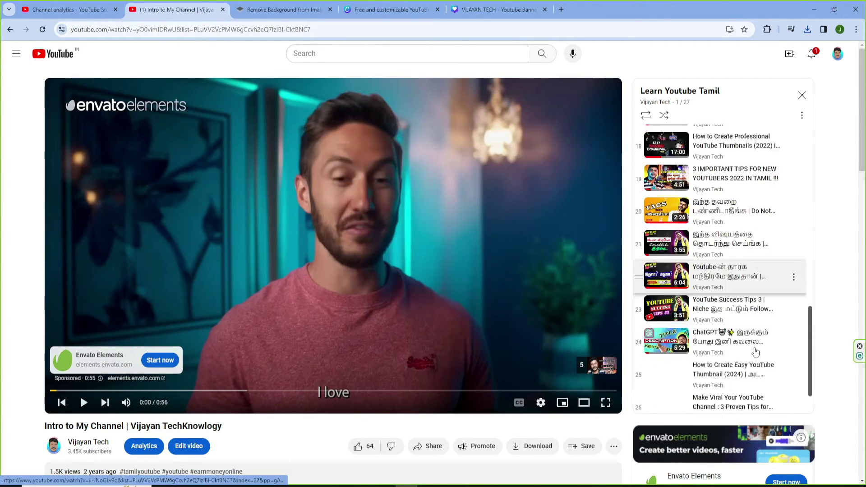
scroll(731, 207, up, 13)
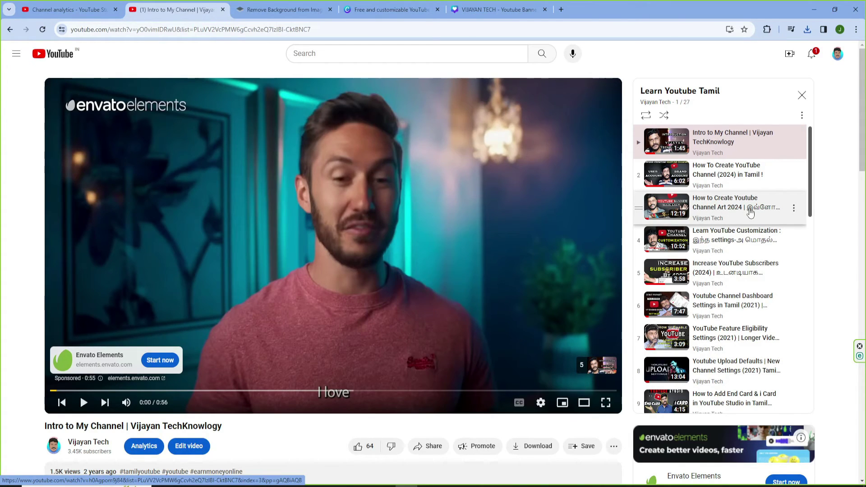
click(723, 216)
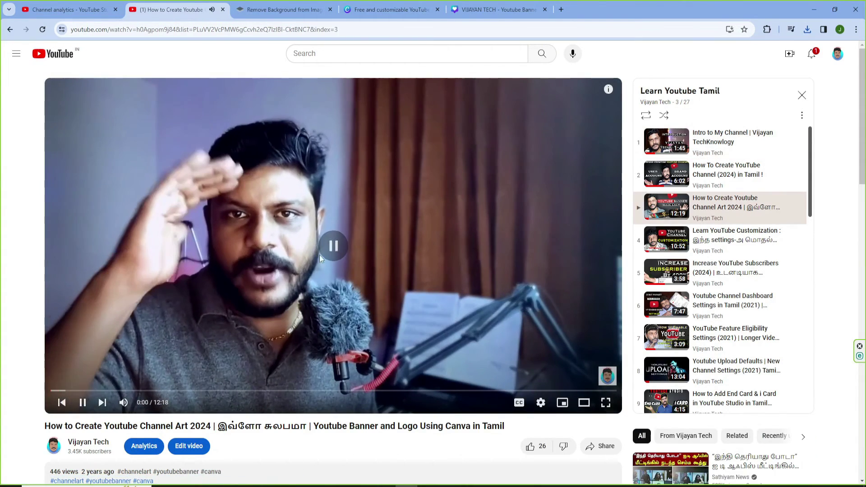
click(211, 391)
click(339, 391)
drag(339, 391, 577, 391)
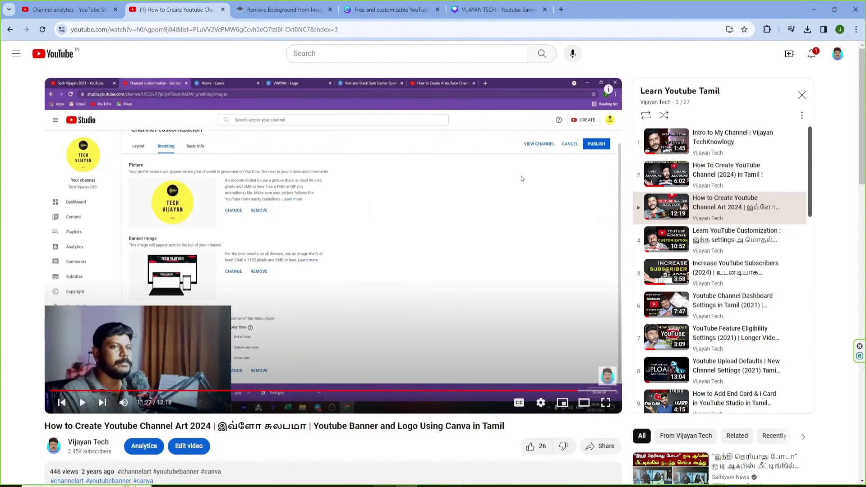
Switch to the browser window with the empty YouTube channel and open the branding settings of its channel customisation.
click(334, 471)
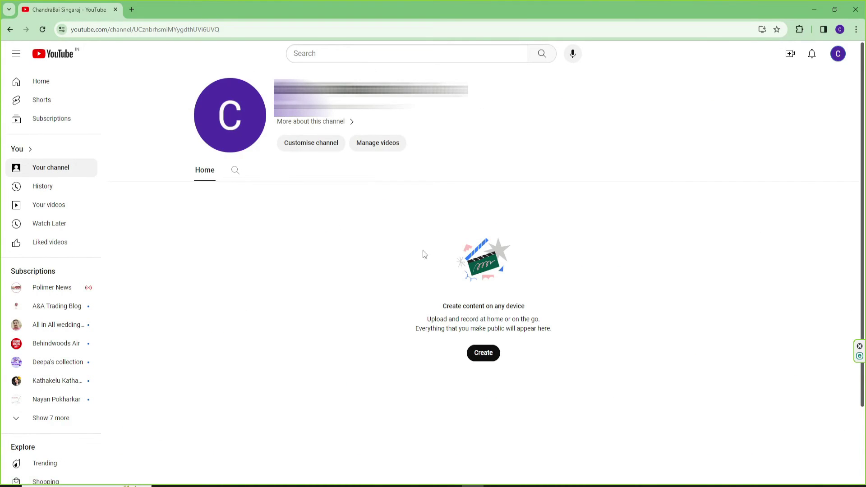
click(291, 149)
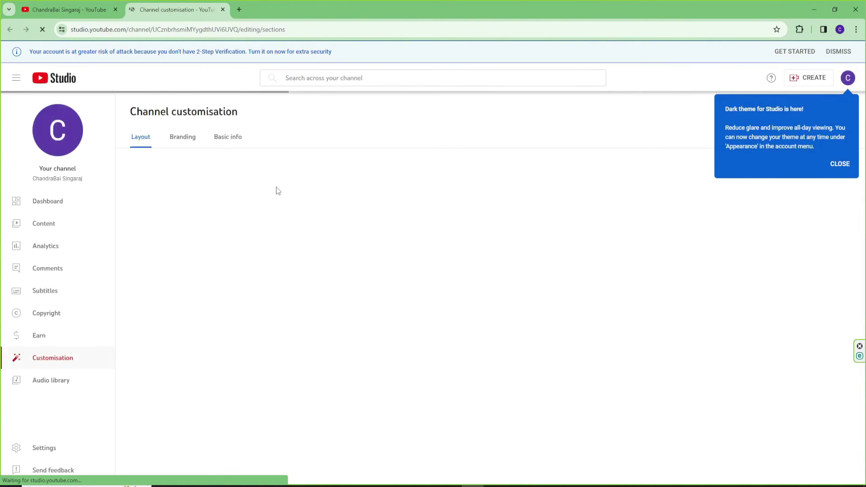
click(183, 135)
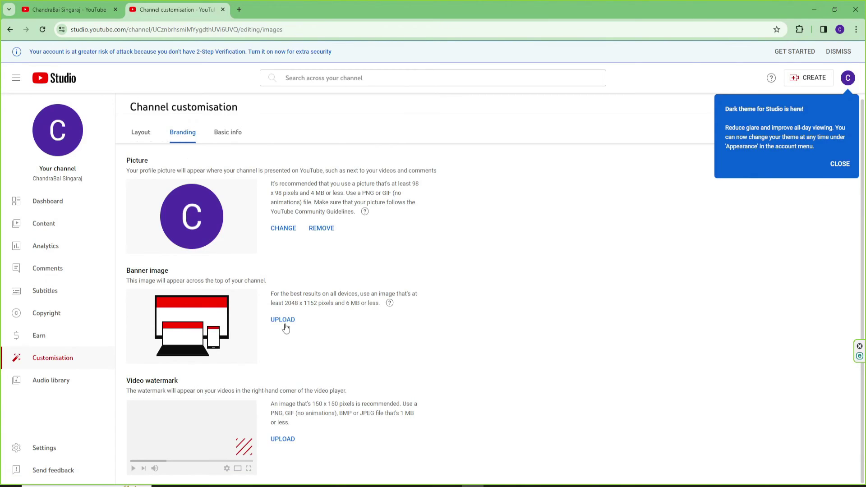
Upload the "VIJAYAN TECH" image from Downloads as the channel's banner image and accept the full-width crop.
triple_click(151, 270)
click(282, 321)
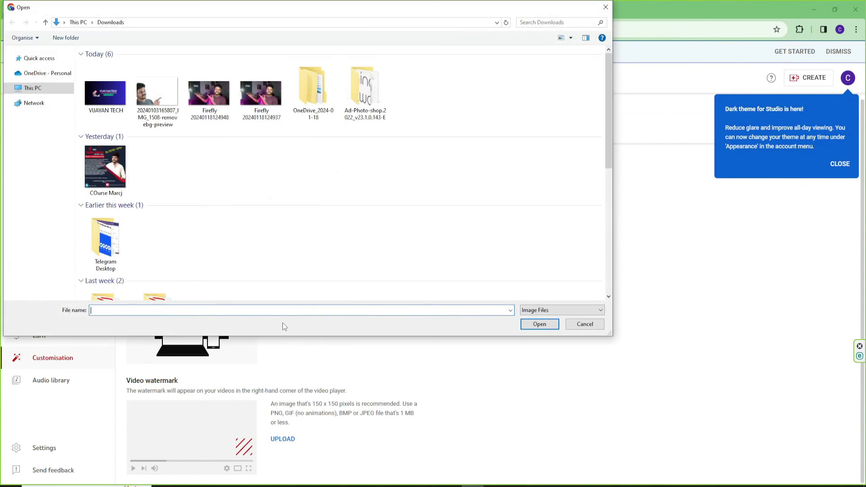
click(105, 93)
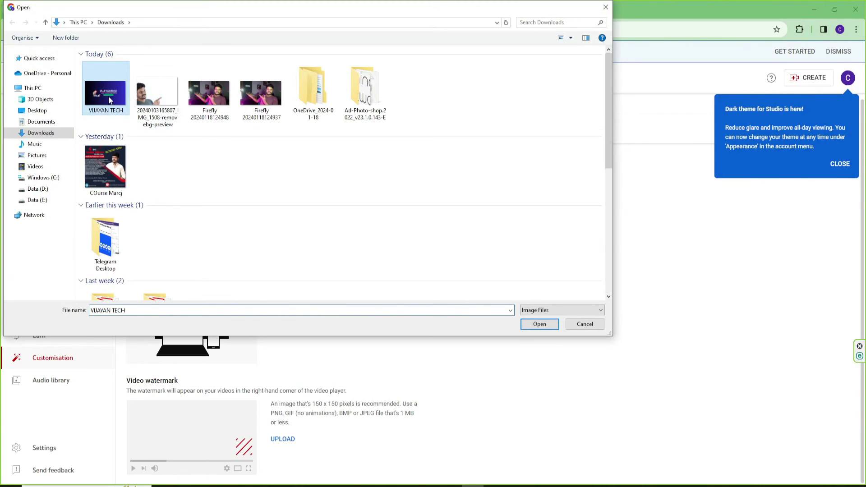
click(541, 325)
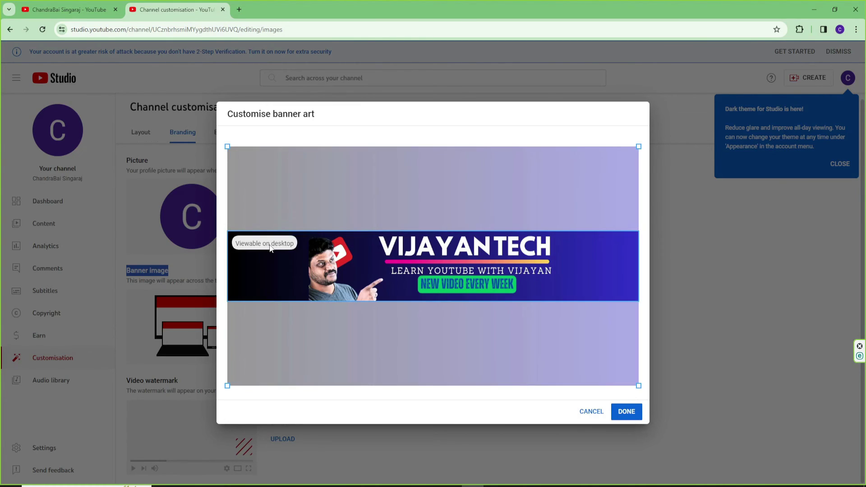
click(628, 411)
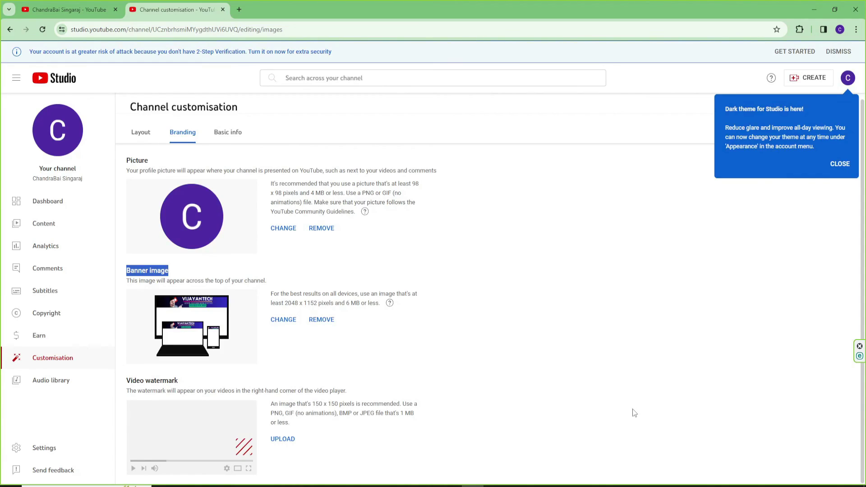
click(848, 78)
click(762, 136)
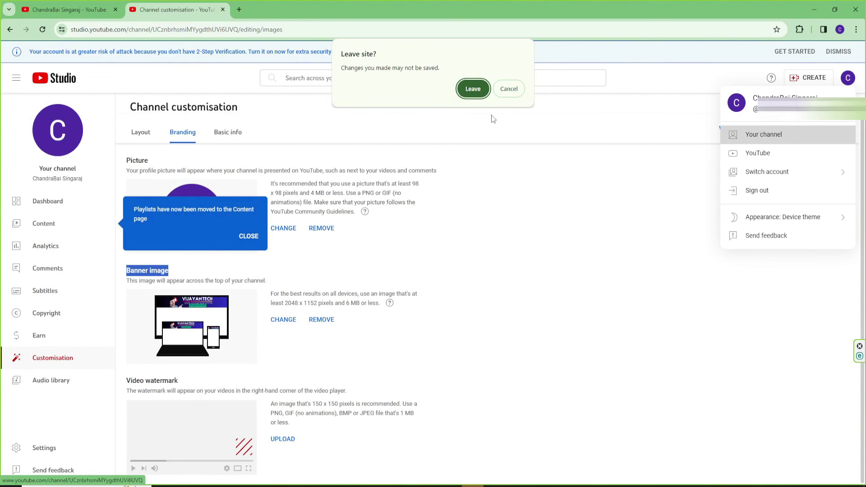
click(510, 92)
Publish the banner change and view the channel page.
key(Escape)
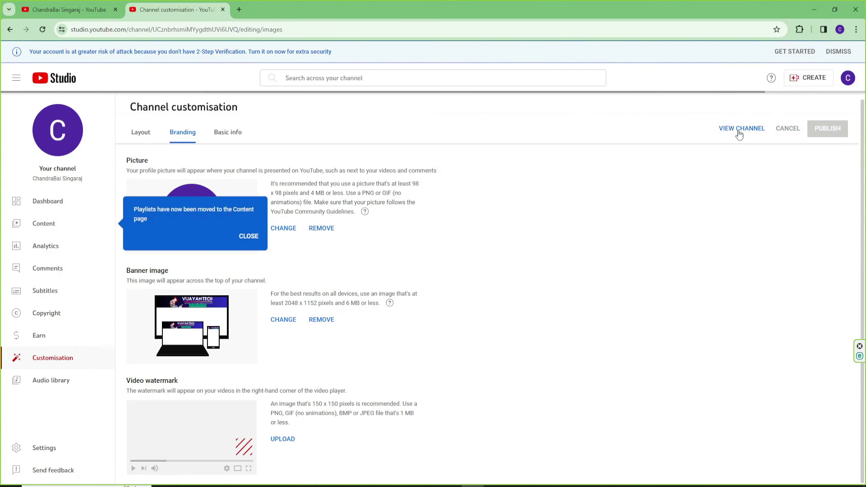
click(740, 129)
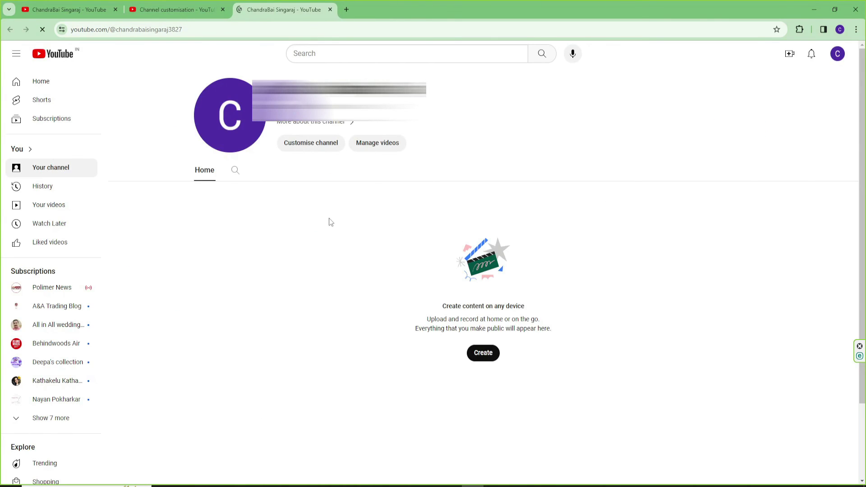